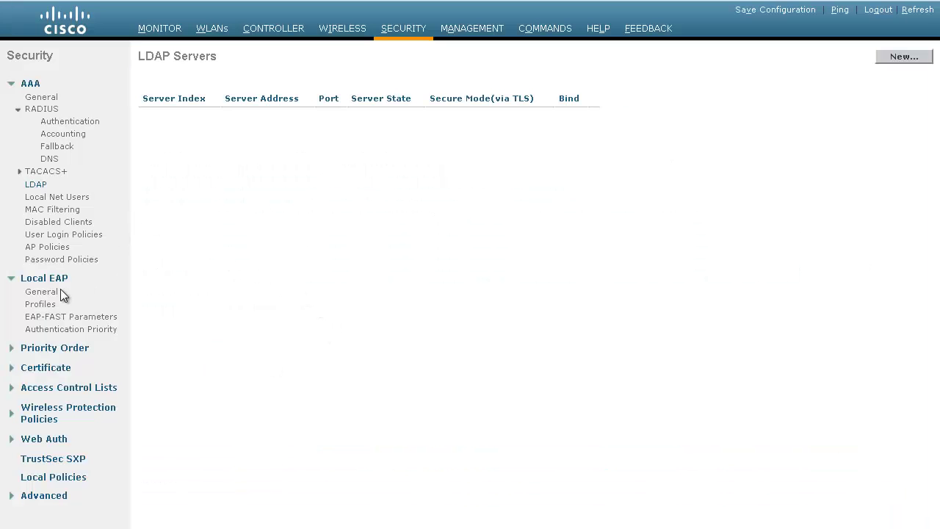
Log in to the controller and open the mylocal Local EAP profile's settings
{"action": "left_click", "coordinate": [44, 304]}
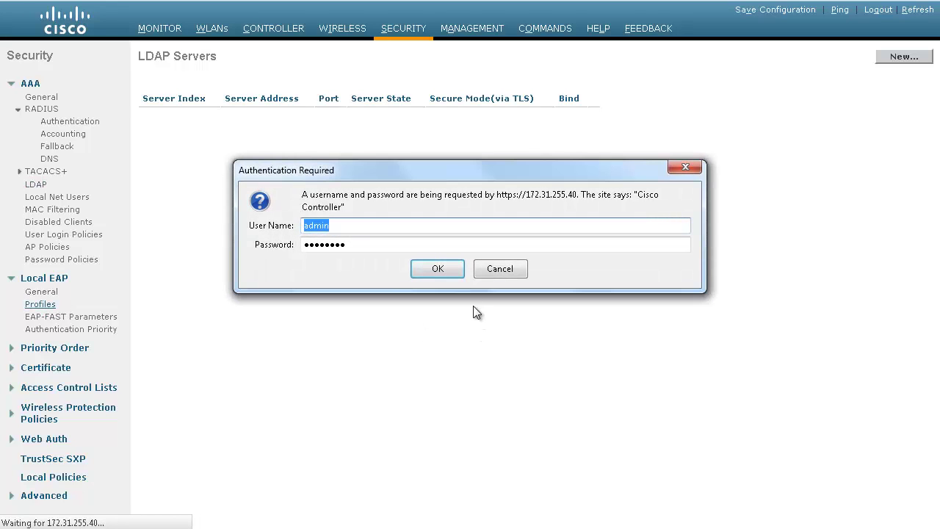
{"action": "left_click", "coordinate": [453, 270]}
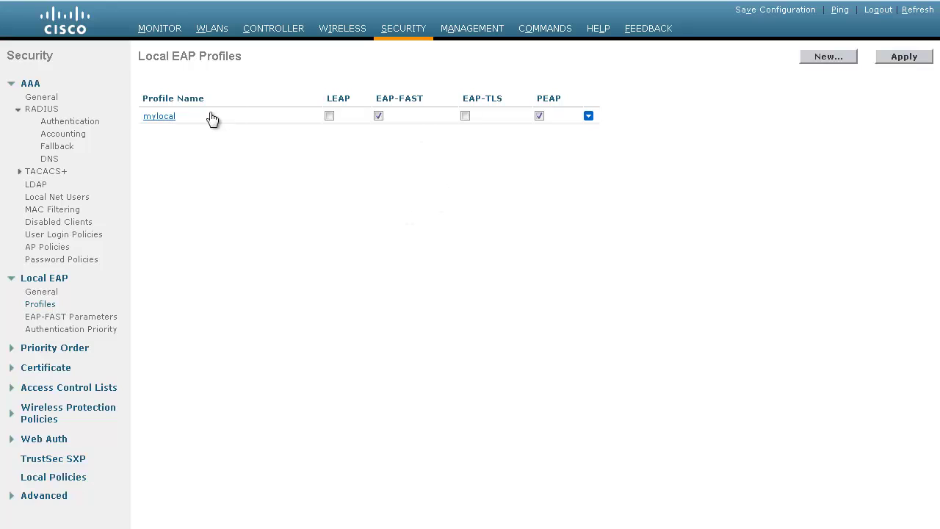
{"action": "left_click", "coordinate": [166, 116]}
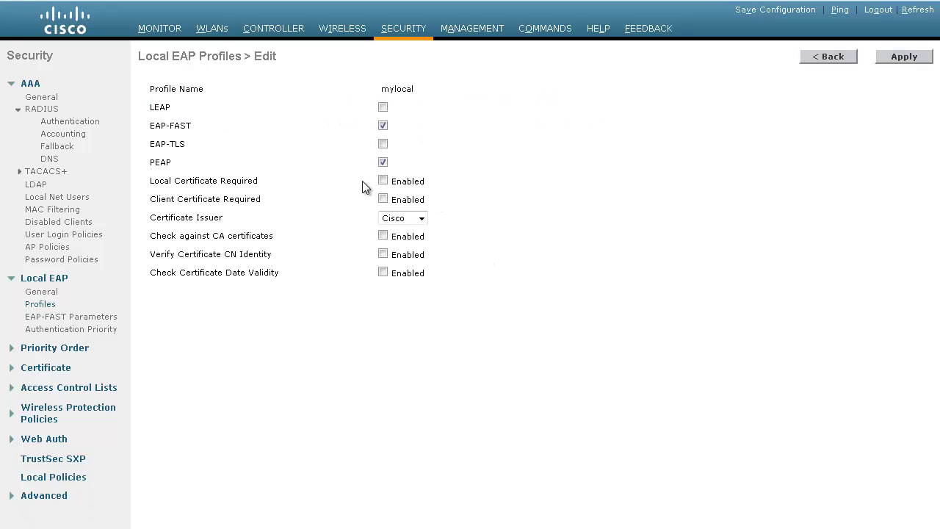
{"action": "left_click", "coordinate": [221, 33]}
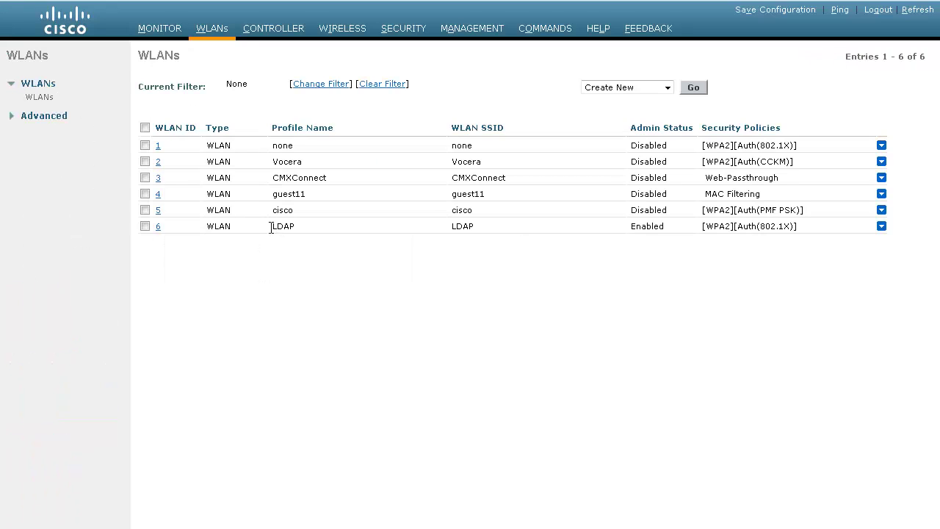
Enable Local EAP Authentication with profile mylocal on WLAN 6 (LDAP)'s AAA Servers settings
{"action": "left_click_drag", "start_coordinate": [269, 226], "coordinate": [308, 239]}
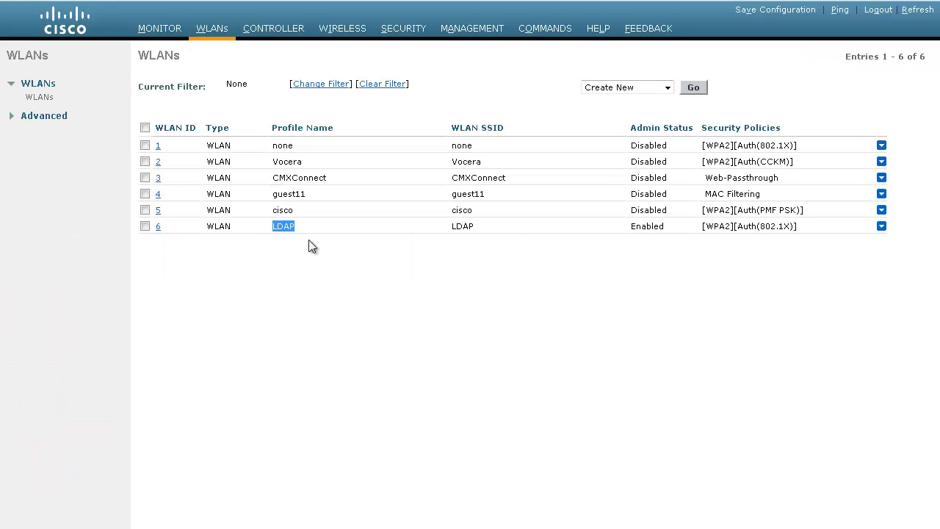
{"action": "left_click", "coordinate": [157, 227]}
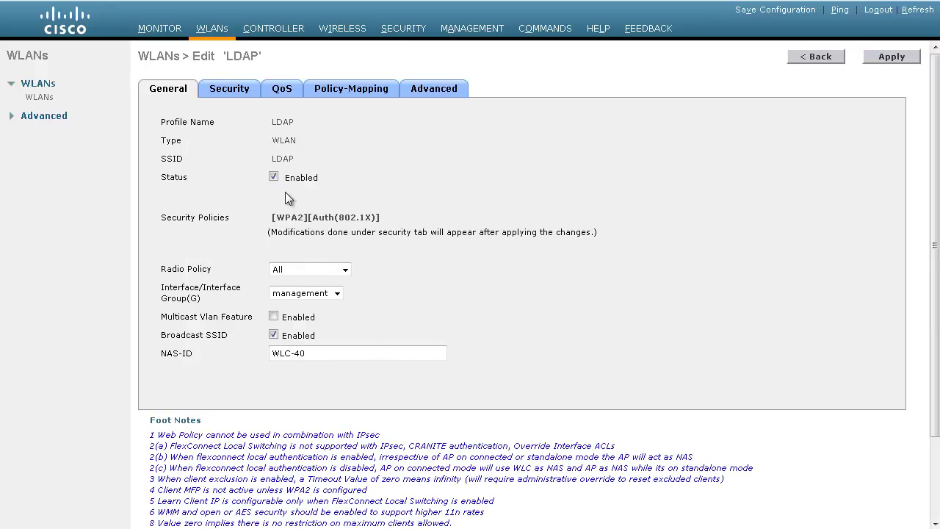
{"action": "left_click", "coordinate": [233, 90]}
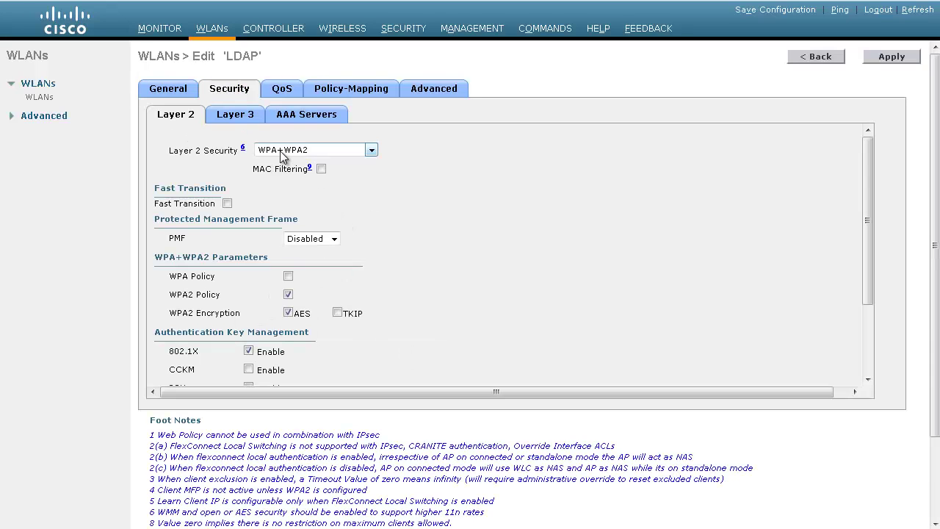
{"action": "scroll", "coordinate": [288, 342], "scroll_direction": "down", "scroll_amount": 1}
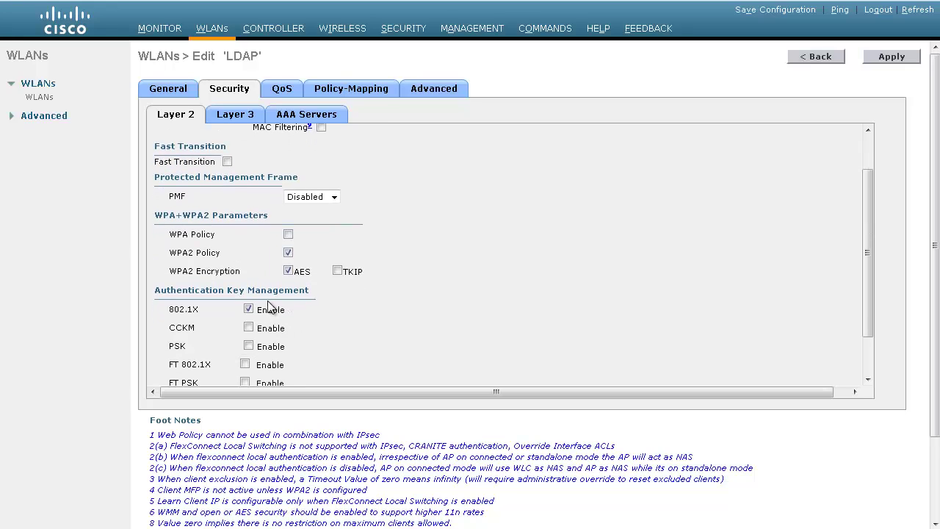
{"action": "left_click", "coordinate": [290, 124]}
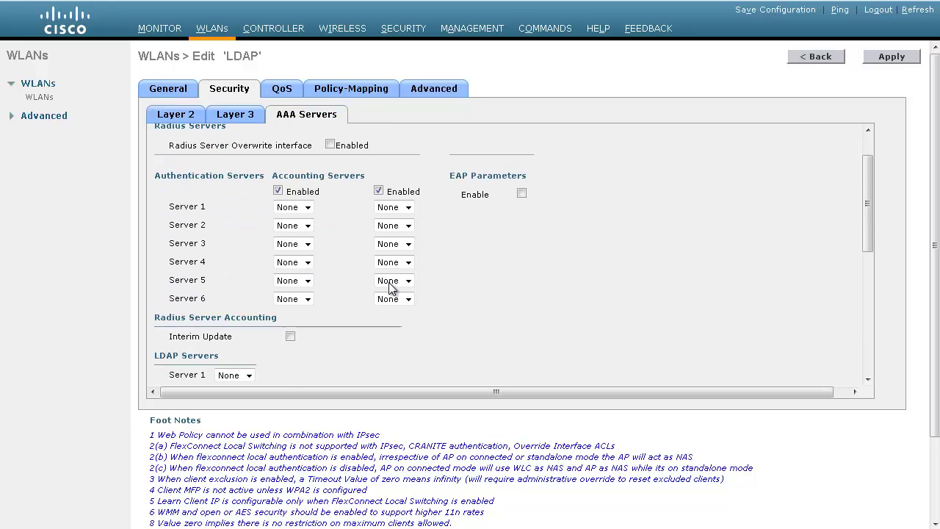
{"action": "scroll", "coordinate": [388, 282], "scroll_direction": "down", "scroll_amount": 3}
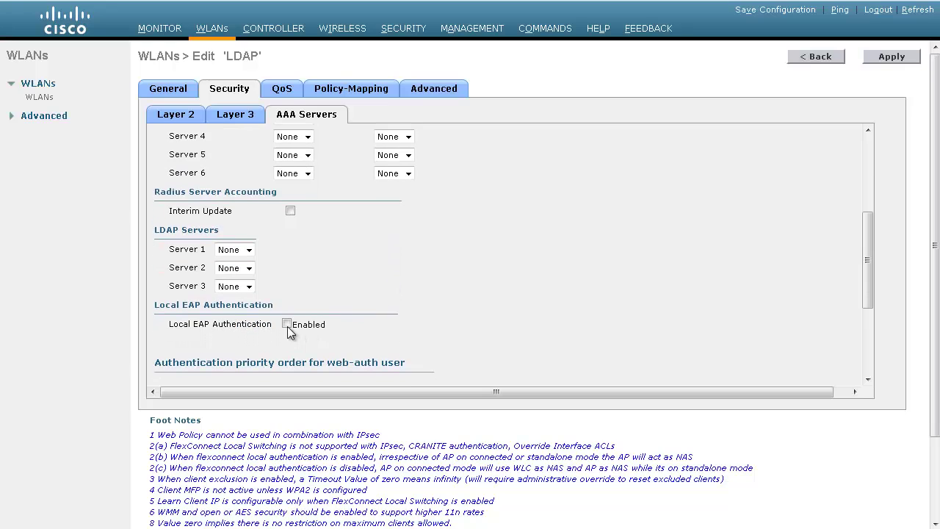
{"action": "left_click", "coordinate": [286, 324]}
{"action": "scroll", "coordinate": [427, 322], "scroll_direction": "down", "scroll_amount": 1}
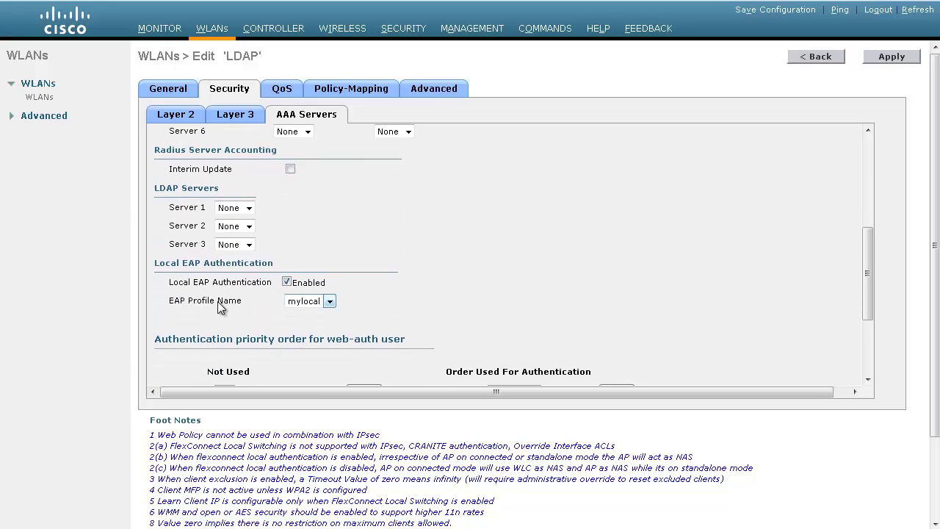
{"action": "left_click_drag", "start_coordinate": [203, 300], "coordinate": [229, 300]}
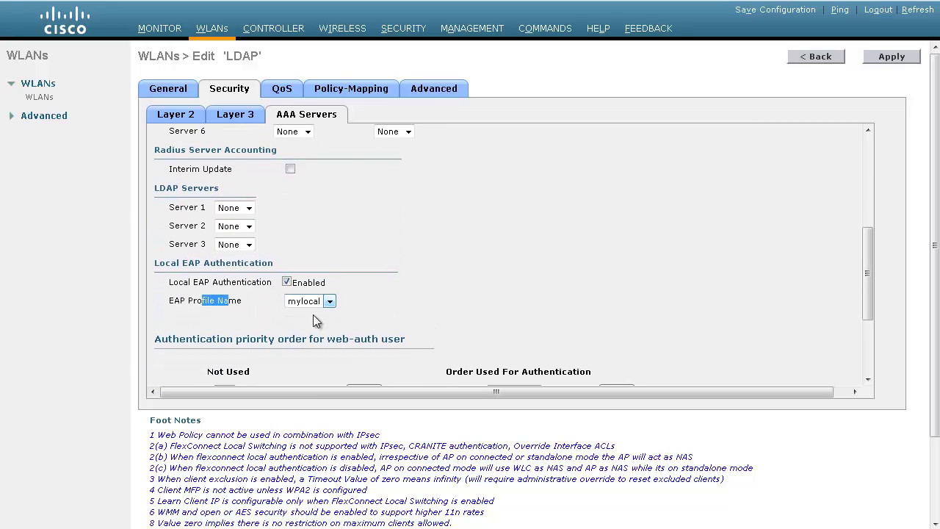
{"action": "left_click", "coordinate": [427, 309]}
Select LDAP in the authentication order and apply the WLAN security changes
{"action": "scroll", "coordinate": [426, 310], "scroll_direction": "down", "scroll_amount": 2}
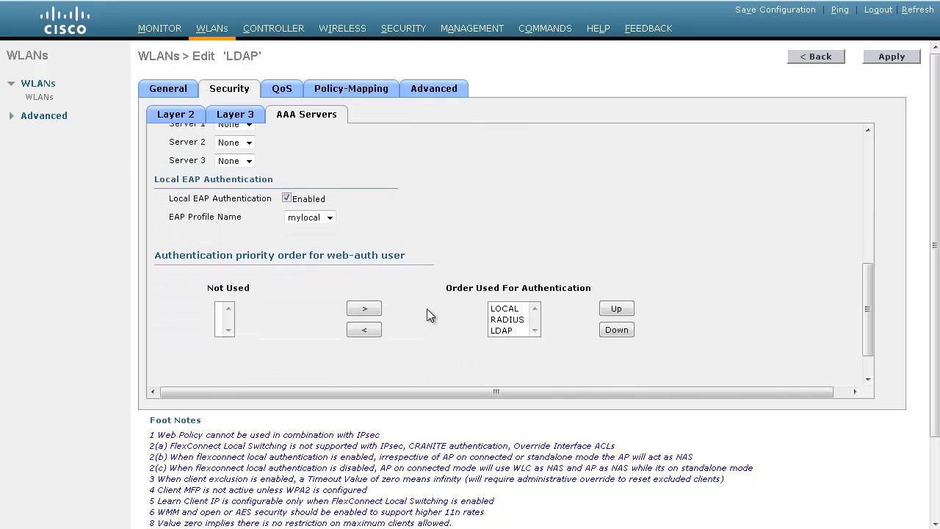
{"action": "left_click_drag", "start_coordinate": [522, 294], "coordinate": [593, 295]}
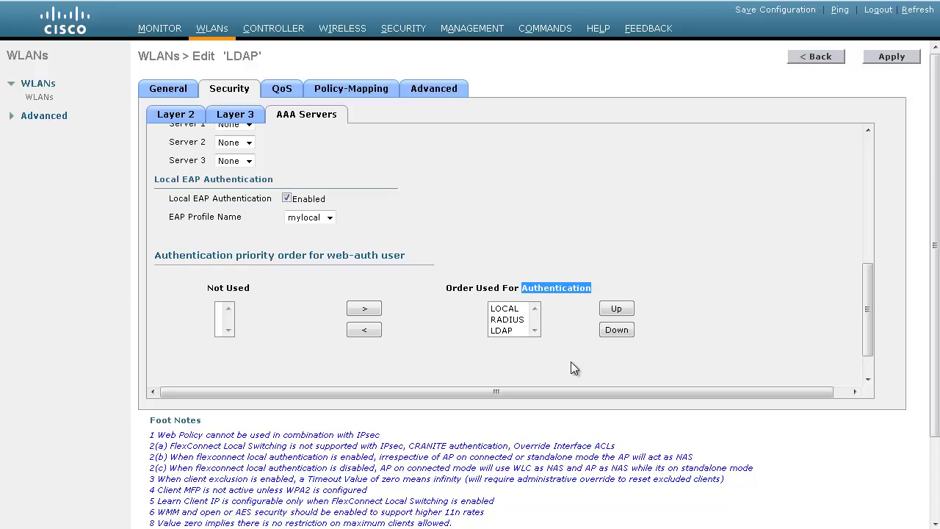
{"action": "left_click", "coordinate": [506, 330]}
{"action": "scroll", "coordinate": [534, 244], "scroll_direction": "up", "scroll_amount": 2}
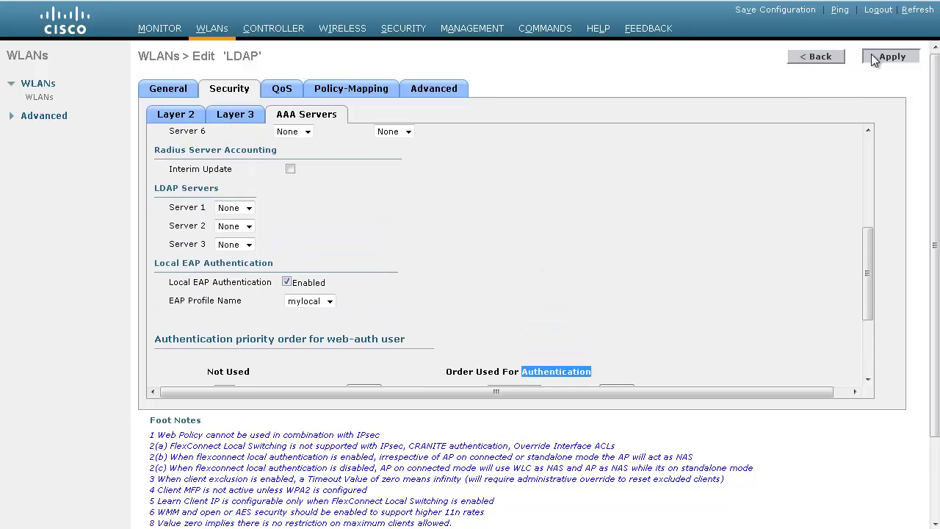
{"action": "left_click", "coordinate": [874, 56]}
{"action": "left_click", "coordinate": [636, 230]}
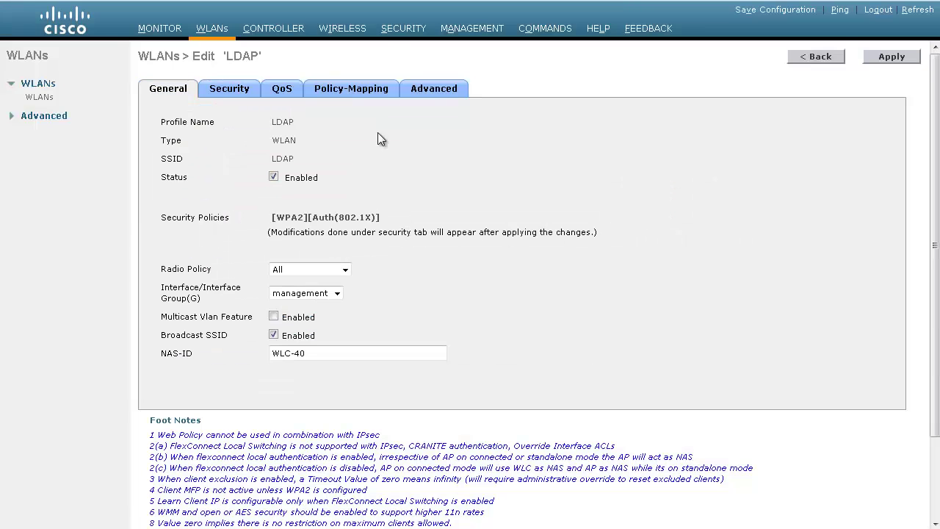
Review the Local EAP authentication priority (LDAP before LOCAL), then open the LDAP servers list
{"action": "left_click", "coordinate": [389, 30]}
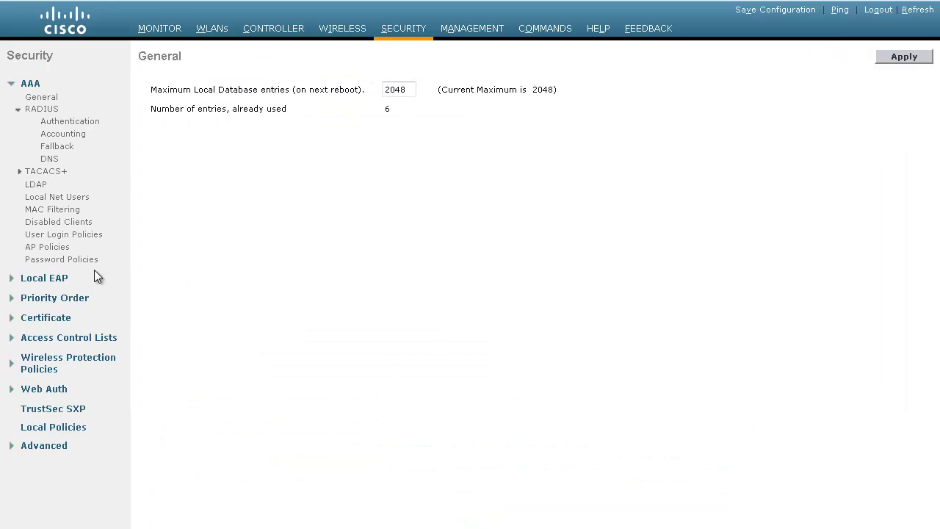
{"action": "left_click", "coordinate": [65, 279]}
{"action": "left_click", "coordinate": [66, 329]}
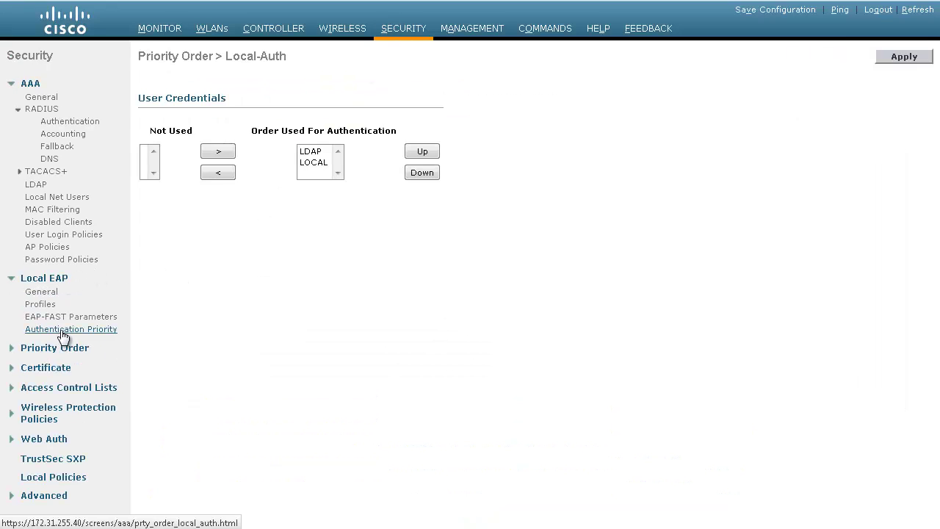
{"action": "left_click", "coordinate": [308, 153]}
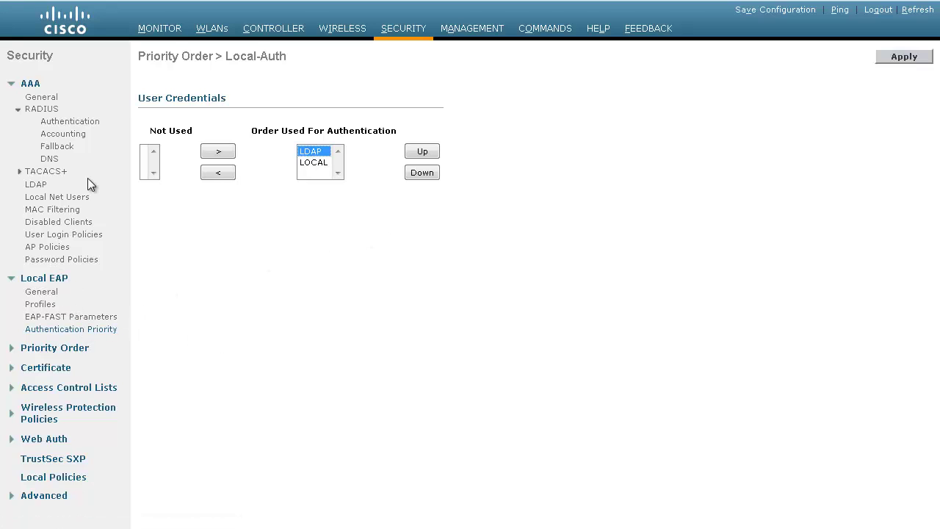
{"action": "left_click", "coordinate": [33, 184]}
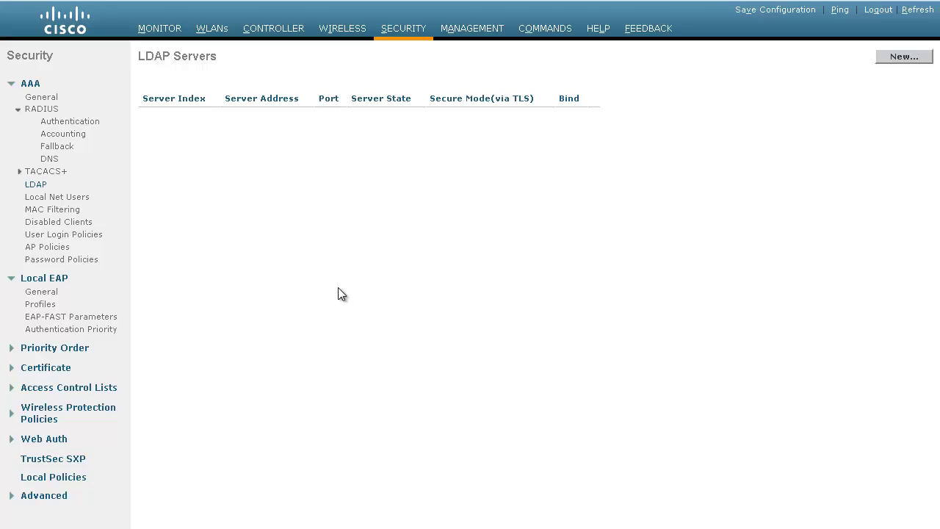
Add a new LDAP server at 172.31.255.155, port 389, keeping Anonymous bind
{"action": "left_click", "coordinate": [903, 57]}
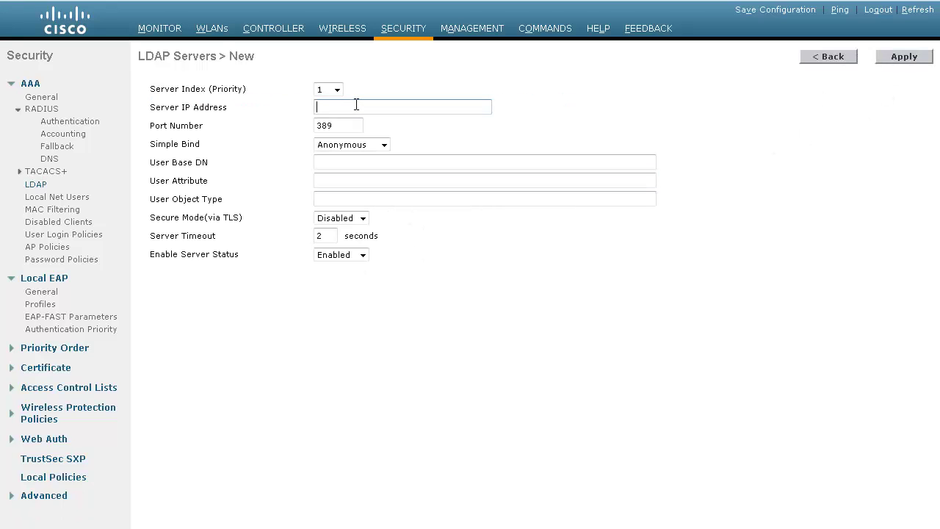
{"action": "type", "text": "17"}
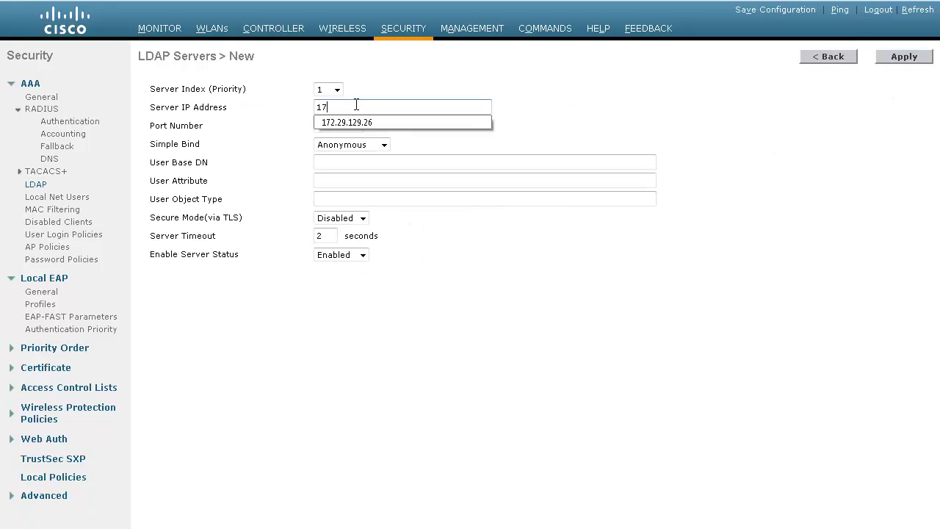
{"action": "type", "text": "2.31.255.155"}
{"action": "left_click", "coordinate": [355, 129]}
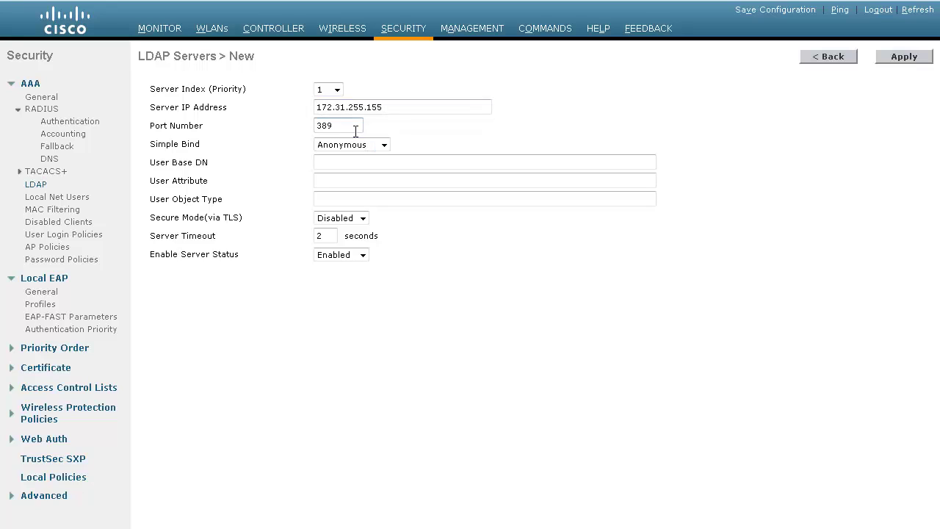
{"action": "left_click", "coordinate": [361, 151]}
{"action": "left_click", "coordinate": [382, 155]}
{"action": "left_click", "coordinate": [362, 149]}
{"action": "left_click", "coordinate": [361, 149]}
Enter base DN CN=Users,DC=Example,DC=com, user attribute sAMAcountName and object type Person
{"action": "left_click", "coordinate": [368, 164]}
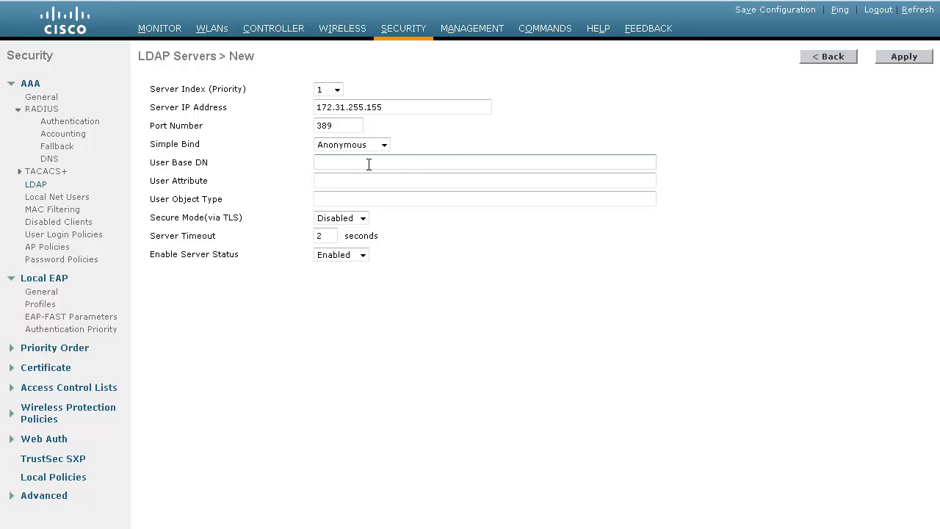
{"action": "type", "text": "CN=Users,DC=Example,DC=com"}
{"action": "key", "text": "shift+Tab"}
{"action": "left_click", "coordinate": [318, 166]}
{"action": "left_click", "coordinate": [341, 183]}
{"action": "type", "text": "sAMAcountName"}
{"action": "left_click", "coordinate": [340, 192]}
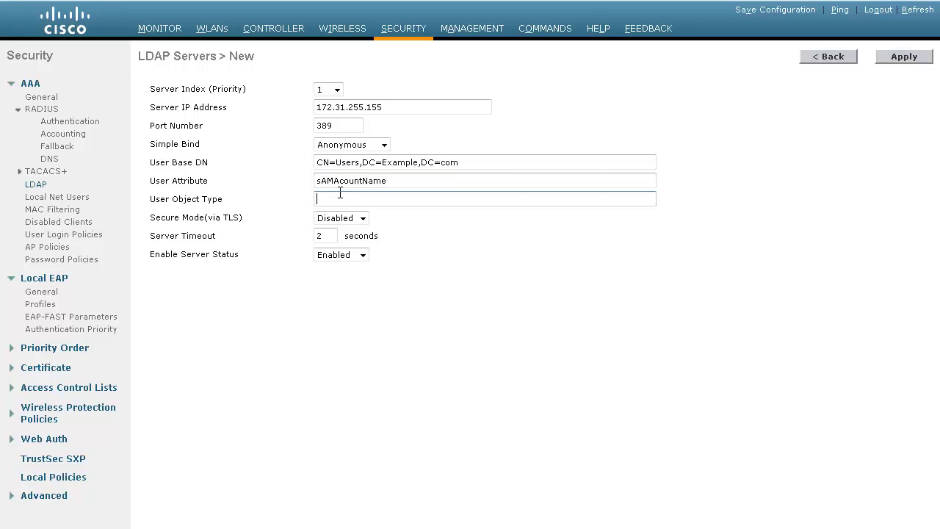
{"action": "type", "text": "Person"}
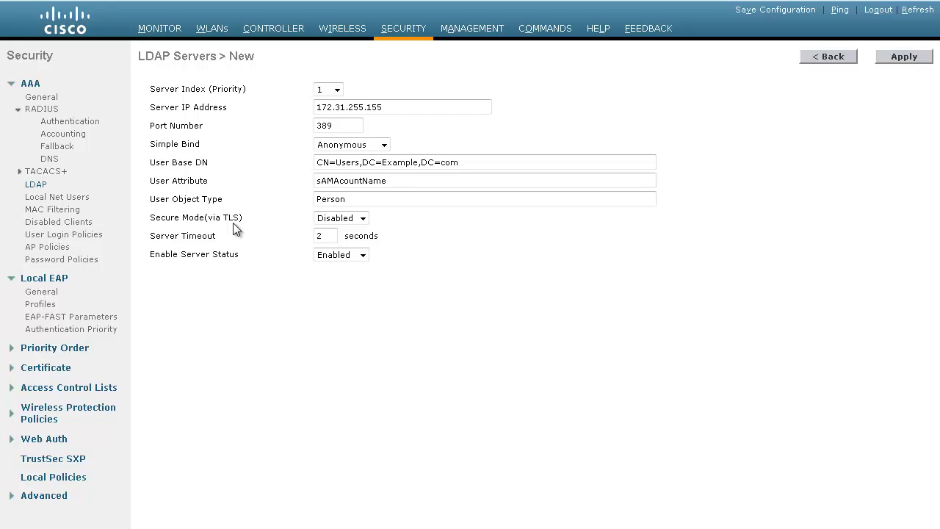
Apply the new LDAP server and acknowledge the LDAP EAP-method warning
{"action": "left_click", "coordinate": [909, 59]}
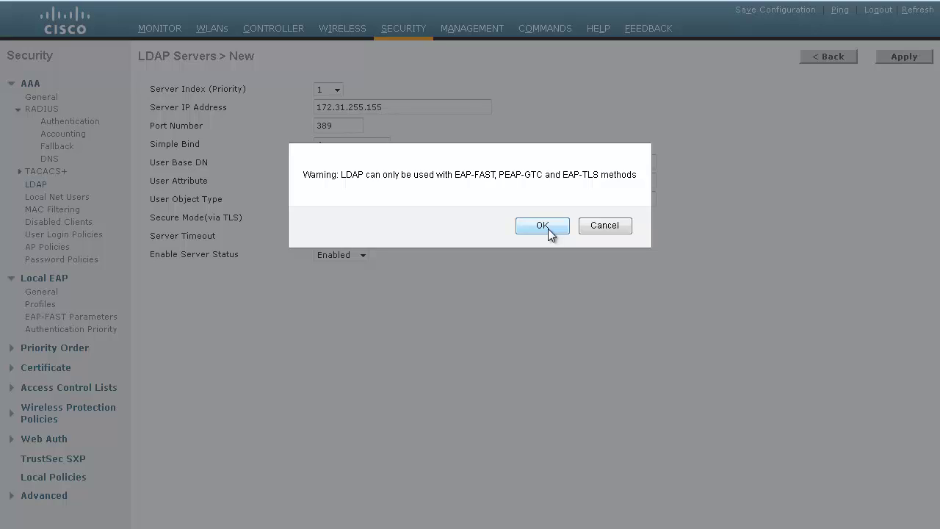
{"action": "left_click", "coordinate": [541, 225]}
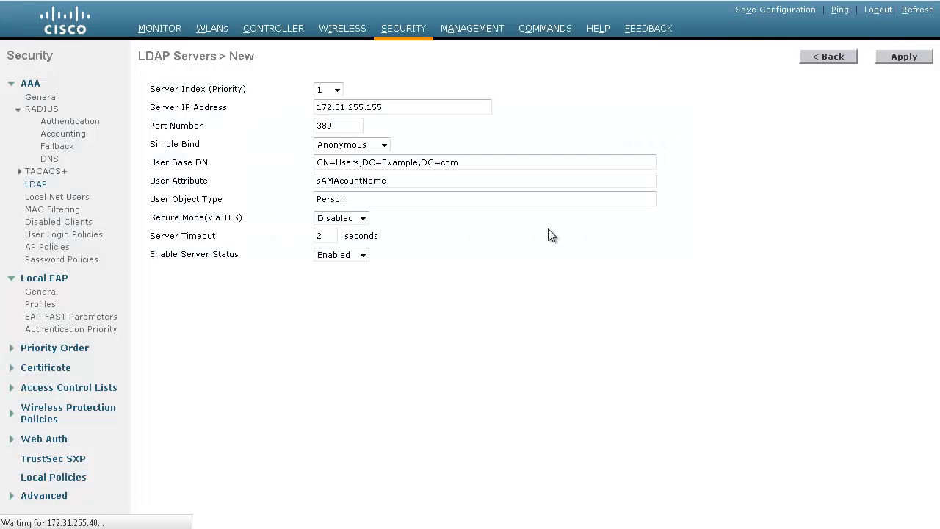
{"action": "left_click", "coordinate": [213, 32]}
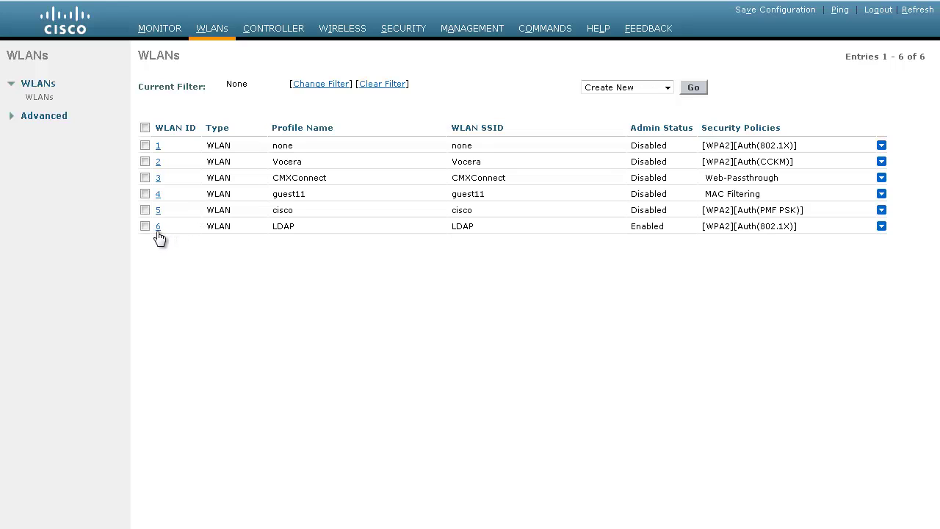
Set LDAP Server 1 to 172.31.255.155 port 389 in WLAN 6's AAA Servers settings
{"action": "left_click", "coordinate": [157, 228]}
{"action": "left_click", "coordinate": [230, 92]}
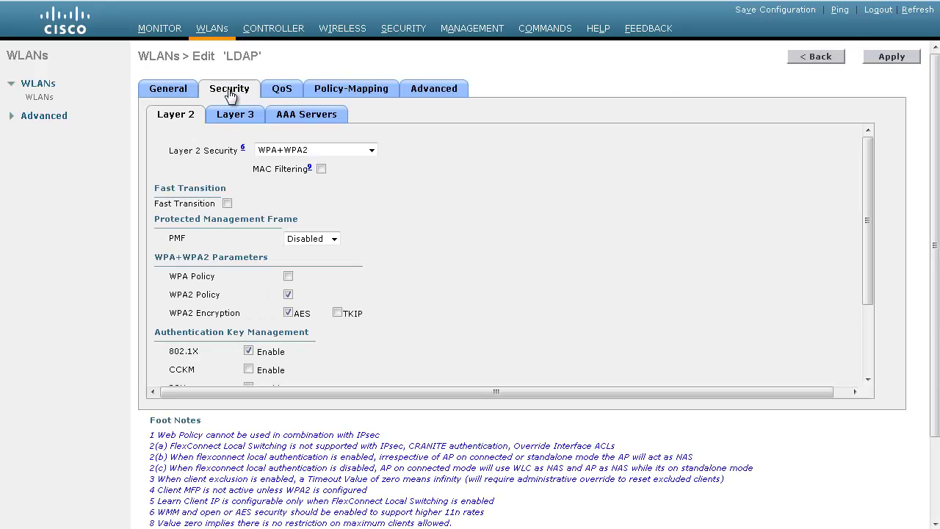
{"action": "left_click", "coordinate": [302, 117]}
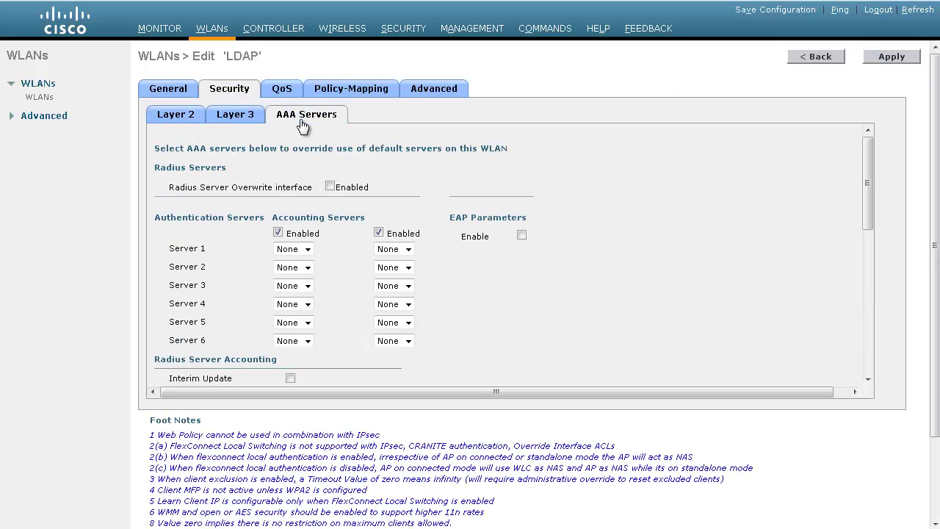
{"action": "scroll", "coordinate": [352, 165], "scroll_direction": "down", "scroll_amount": 1}
{"action": "scroll", "coordinate": [396, 199], "scroll_direction": "up", "scroll_amount": 1}
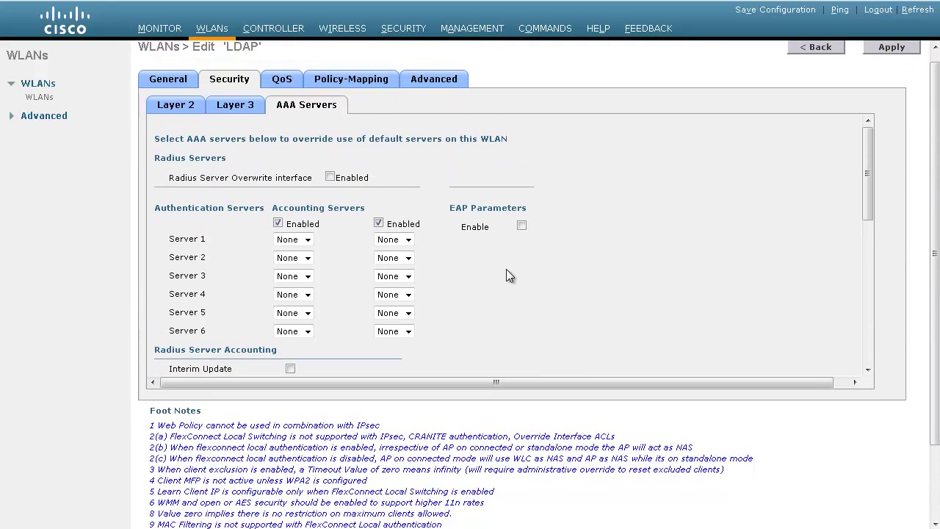
{"action": "scroll", "coordinate": [507, 270], "scroll_direction": "down", "scroll_amount": 5}
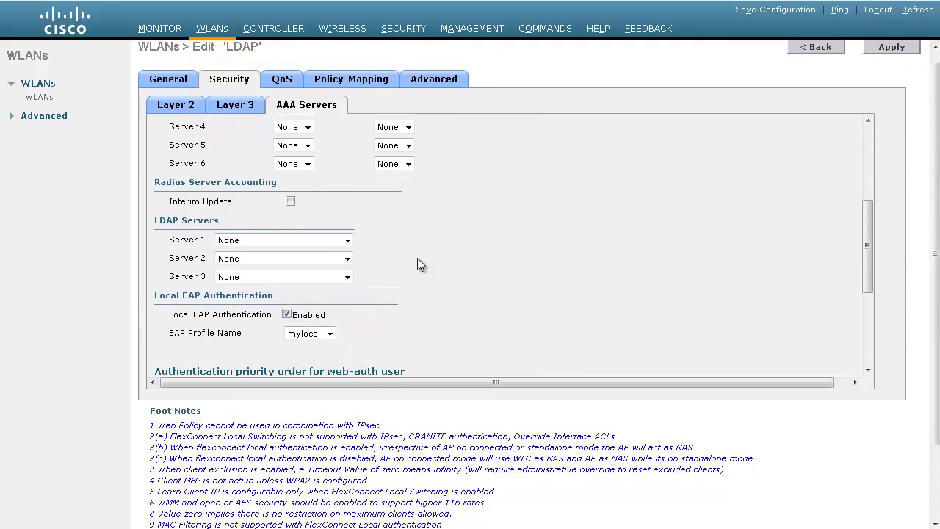
{"action": "left_click", "coordinate": [348, 240]}
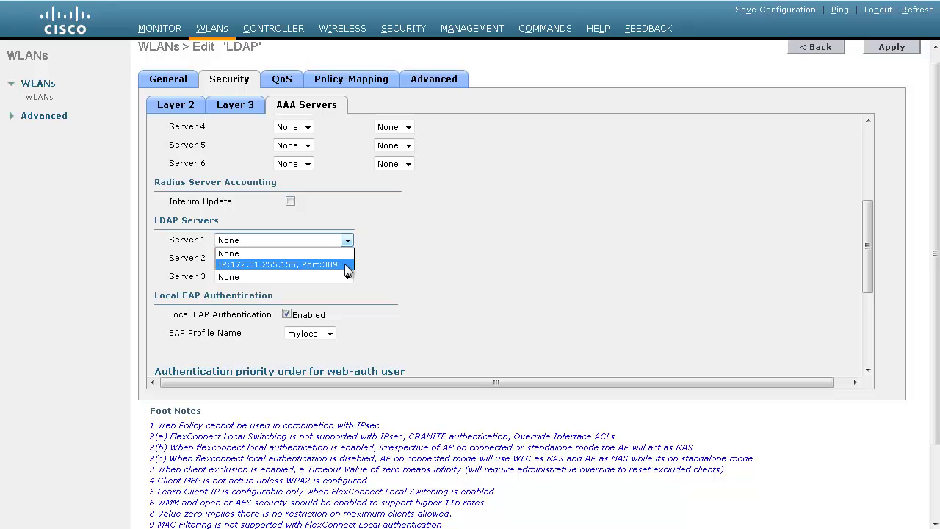
{"action": "left_click", "coordinate": [346, 266]}
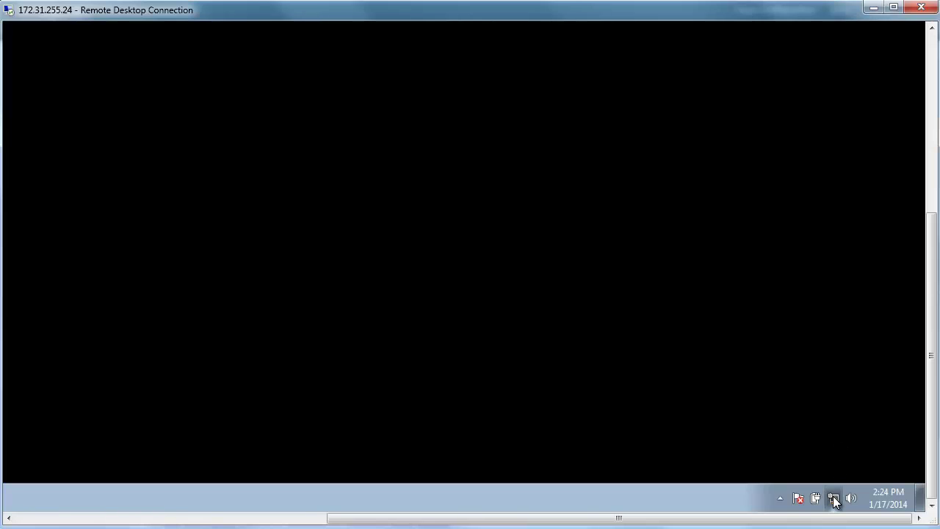
Open Network and Sharing Center from the remote session's network tray icon
{"action": "left_click", "coordinate": [835, 500]}
{"action": "left_click", "coordinate": [832, 469]}
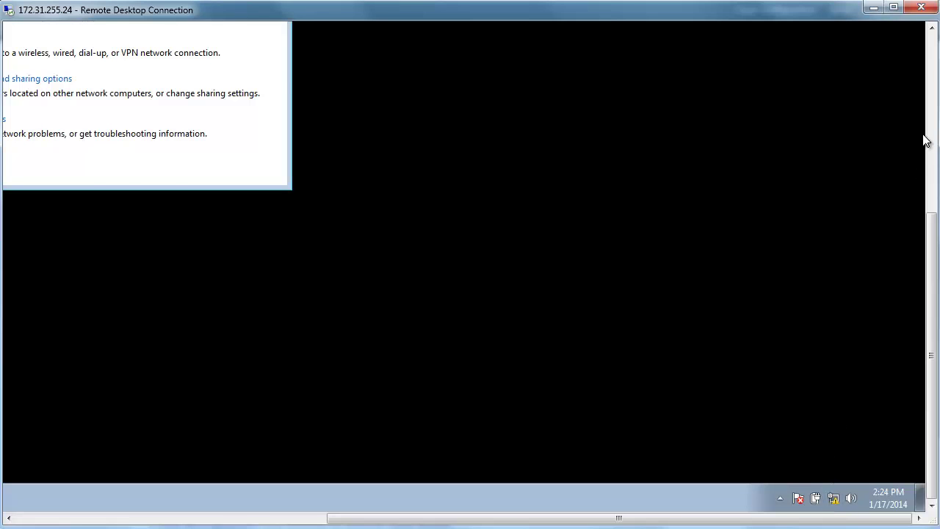
In Manage Wireless Networks, start a manually created profile named LDAP
{"action": "left_click", "coordinate": [926, 140]}
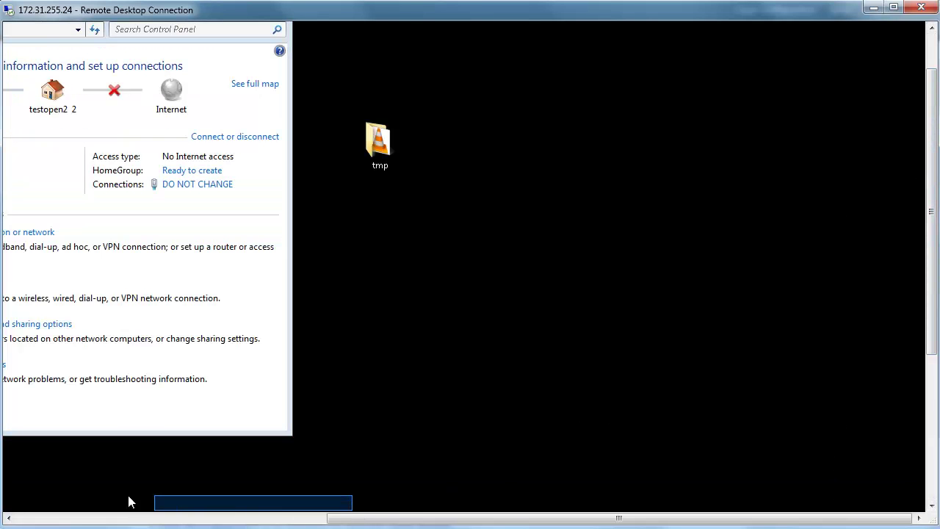
{"action": "left_click", "coordinate": [107, 517]}
{"action": "left_click", "coordinate": [271, 143]}
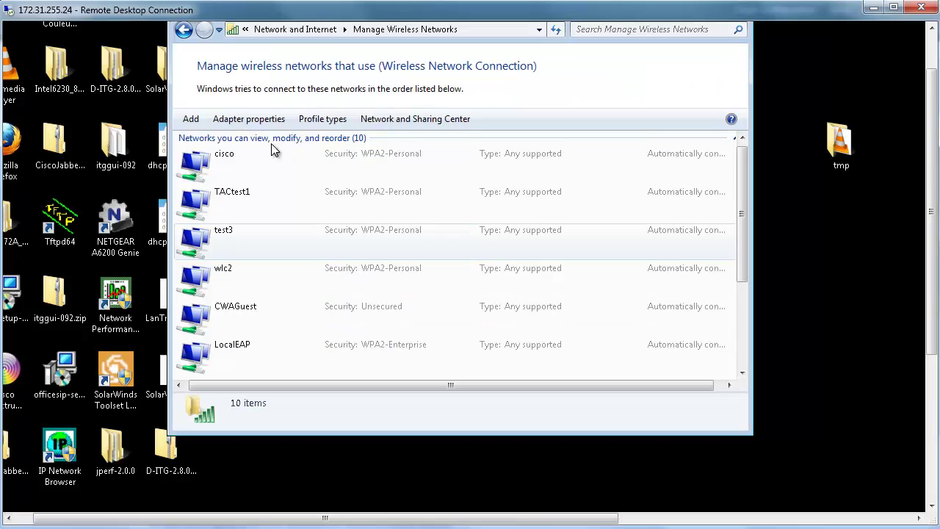
{"action": "left_click", "coordinate": [191, 119]}
{"action": "left_click", "coordinate": [514, 251]}
{"action": "type", "text": "LDAP"}
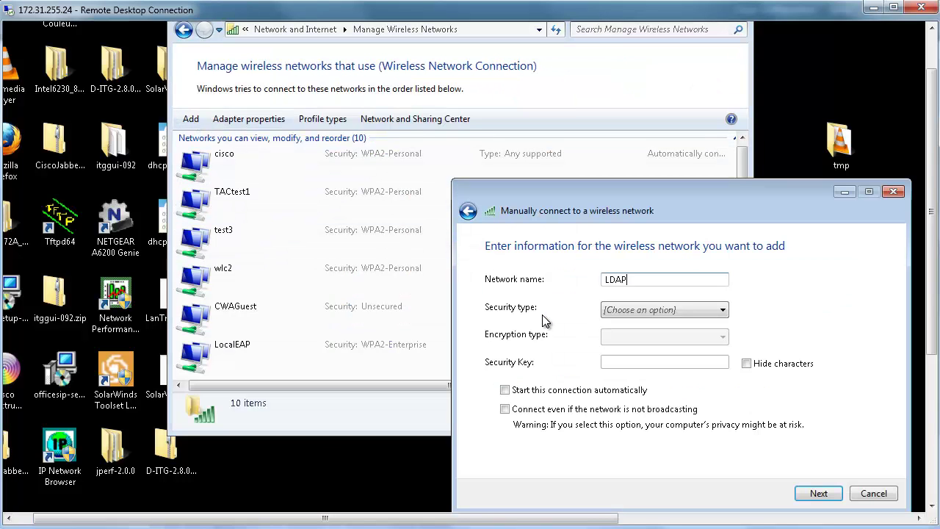
Set the LDAP profile's security to WPA2-Enterprise, finish, and open its connection settings
{"action": "left_click", "coordinate": [714, 309]}
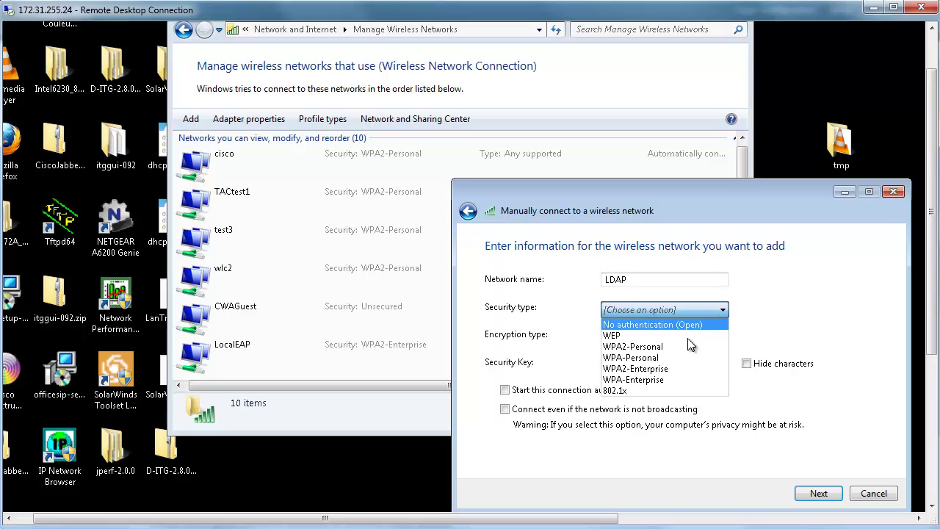
{"action": "left_click", "coordinate": [676, 369]}
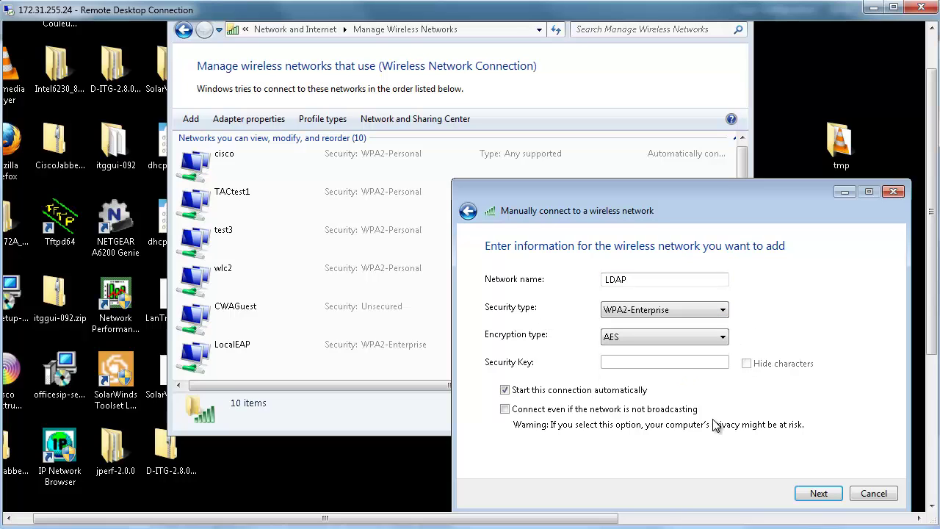
{"action": "left_click", "coordinate": [818, 493]}
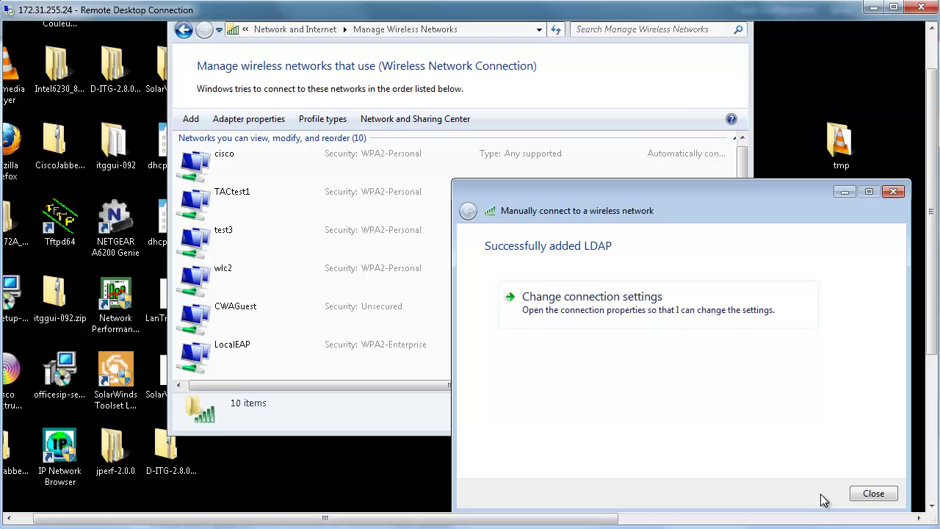
{"action": "left_click", "coordinate": [633, 322]}
{"action": "left_click_drag", "start_coordinate": [619, 294], "coordinate": [615, 155]}
Choose Cisco: PEAP authentication and turn off remembering credentials for the LDAP profile
{"action": "left_click", "coordinate": [578, 175]}
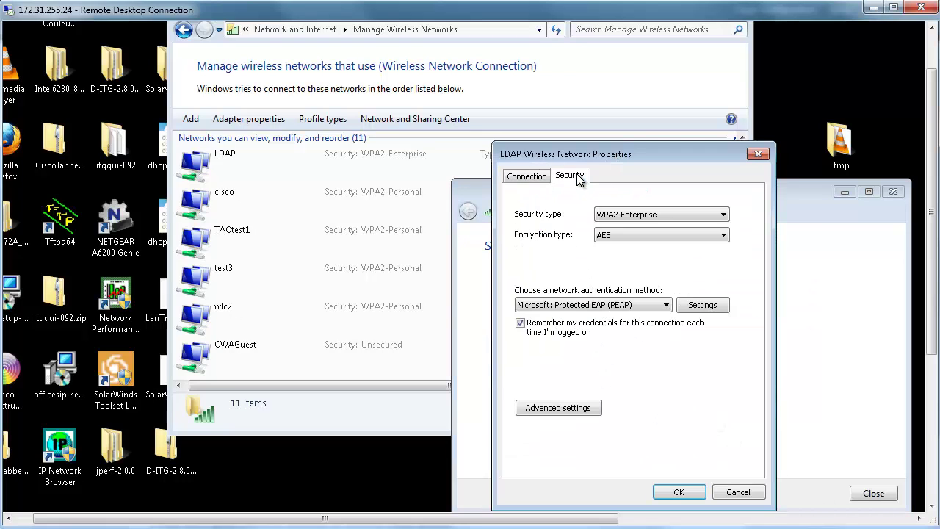
{"action": "left_click", "coordinate": [623, 308]}
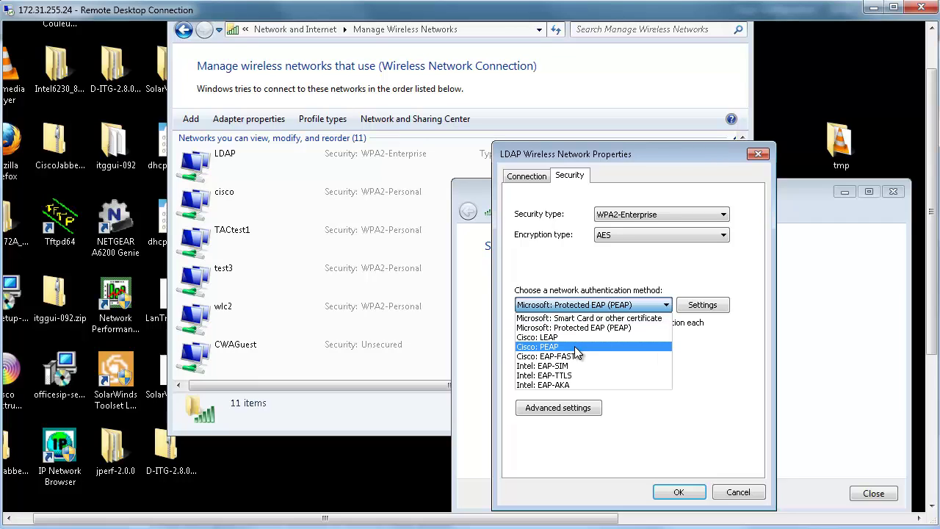
{"action": "left_click", "coordinate": [574, 345]}
{"action": "left_click", "coordinate": [715, 326]}
In PEAP settings, disable server certificate validation and prompt automatically for username and password
{"action": "left_click", "coordinate": [703, 305]}
{"action": "left_click", "coordinate": [536, 233]}
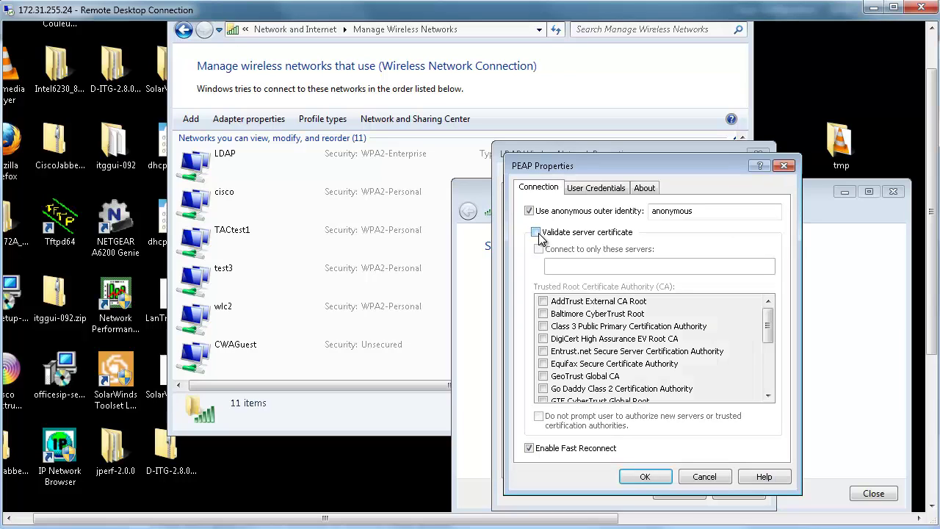
{"action": "left_click", "coordinate": [612, 190]}
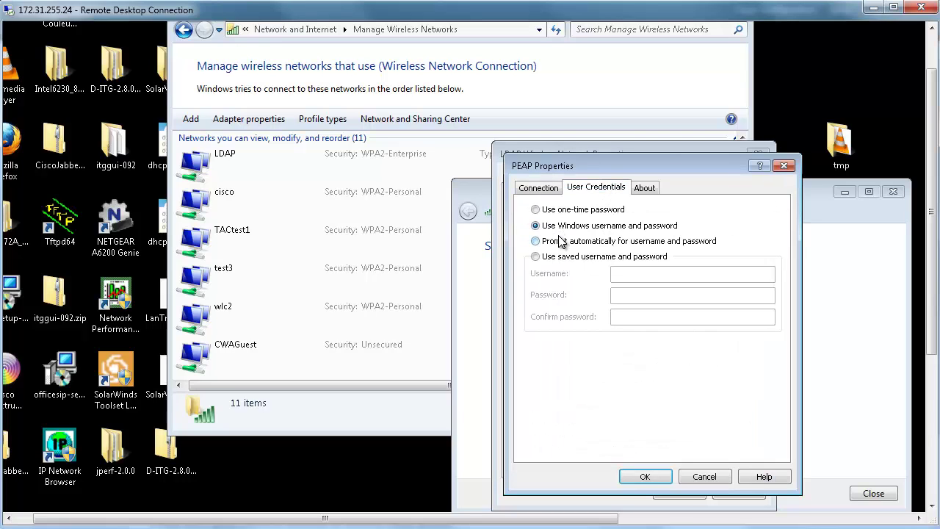
{"action": "left_click", "coordinate": [559, 242]}
{"action": "left_click", "coordinate": [641, 476]}
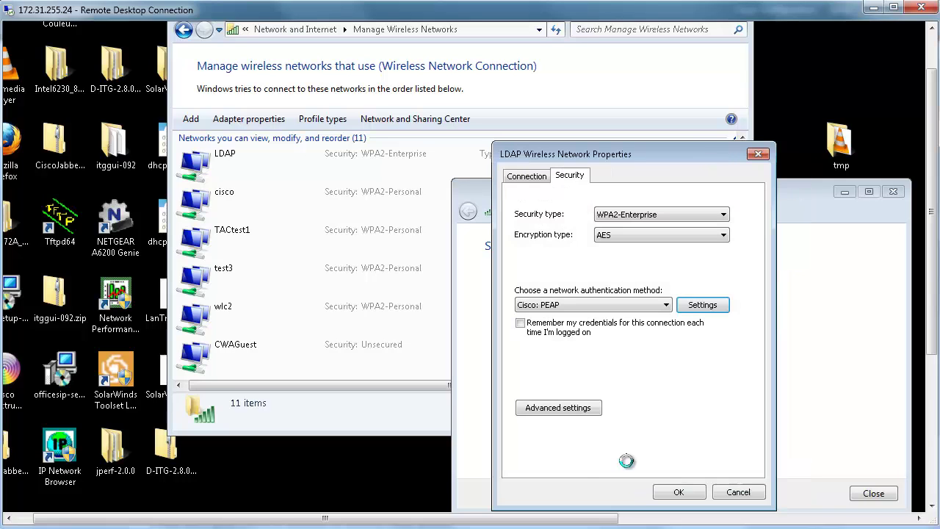
Specify User authentication mode in advanced settings and confirm the LDAP profile properties
{"action": "left_click", "coordinate": [577, 405]}
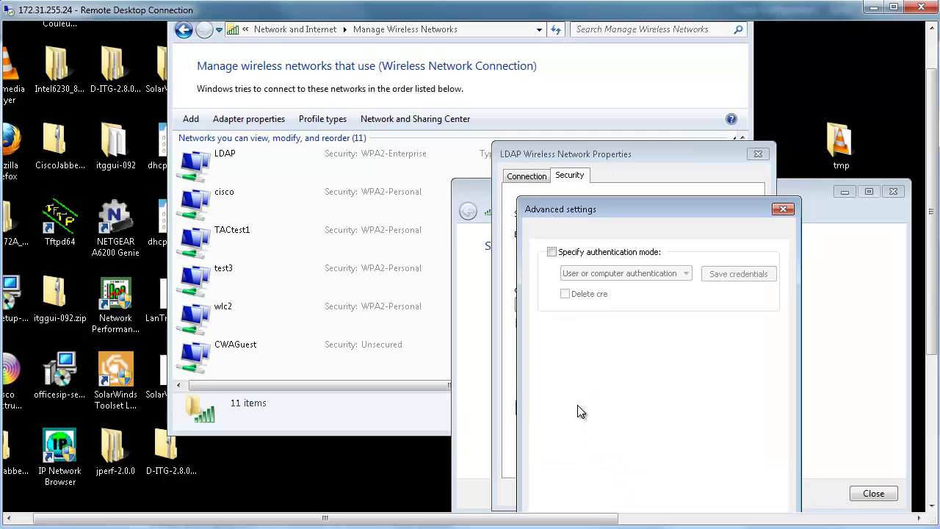
{"action": "left_click", "coordinate": [610, 253]}
{"action": "left_click", "coordinate": [609, 273]}
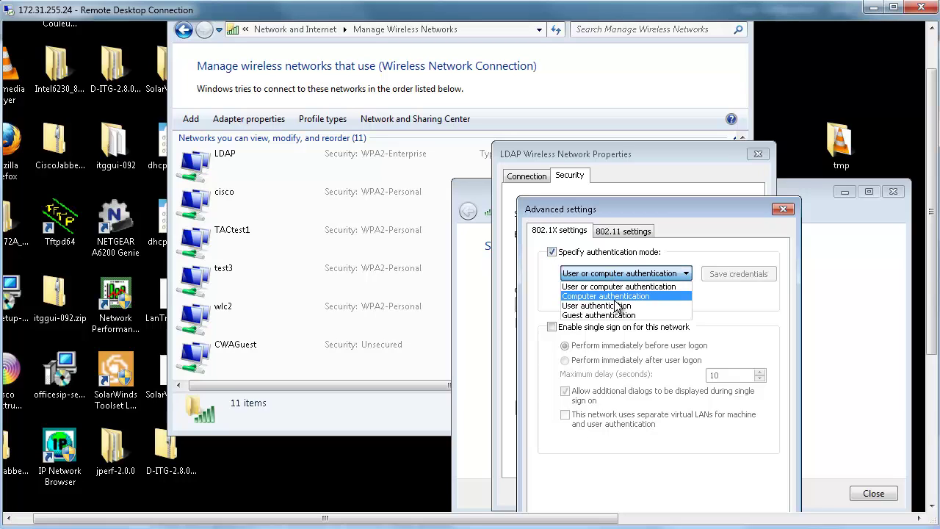
{"action": "left_click", "coordinate": [616, 306]}
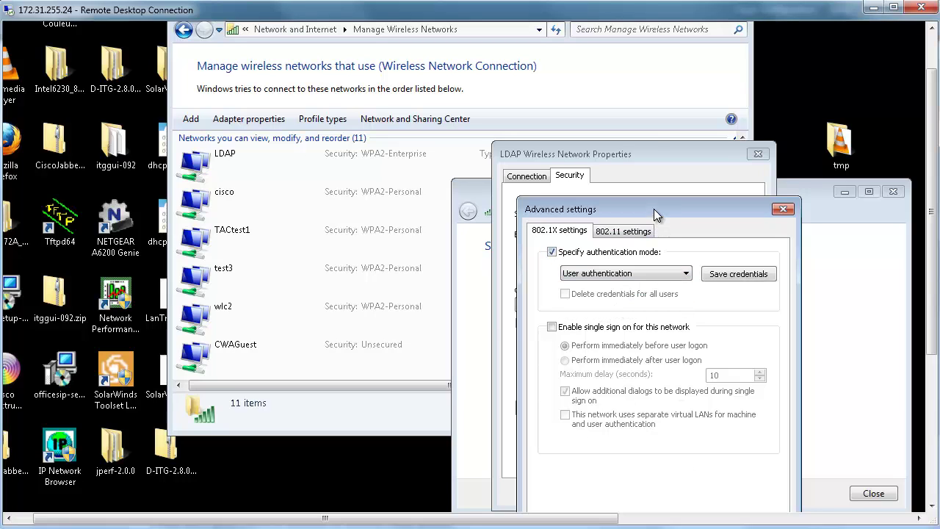
{"action": "left_click_drag", "start_coordinate": [653, 209], "coordinate": [640, 150]}
{"action": "left_click", "coordinate": [694, 467]}
{"action": "key", "text": "Return"}
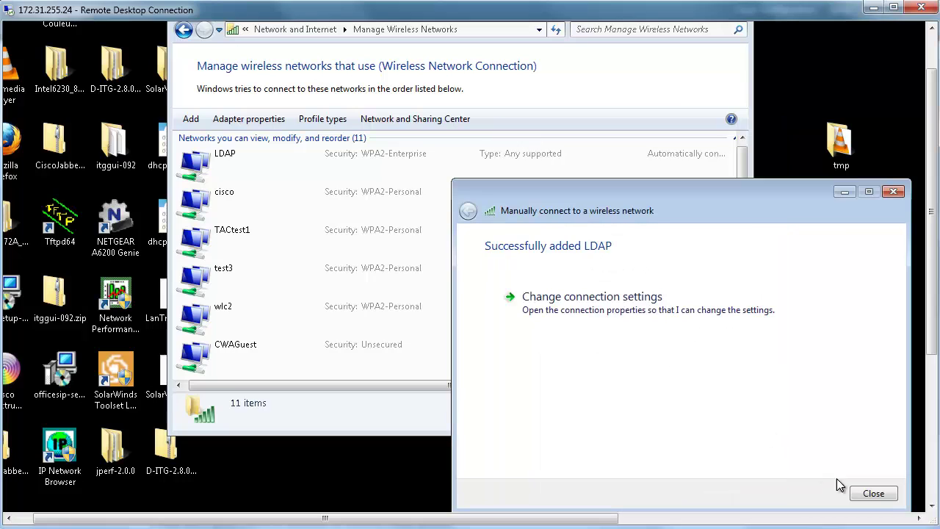
Close the add-network wizard and run 'debug aaa ldap enable' on the controller
{"action": "left_click", "coordinate": [873, 493]}
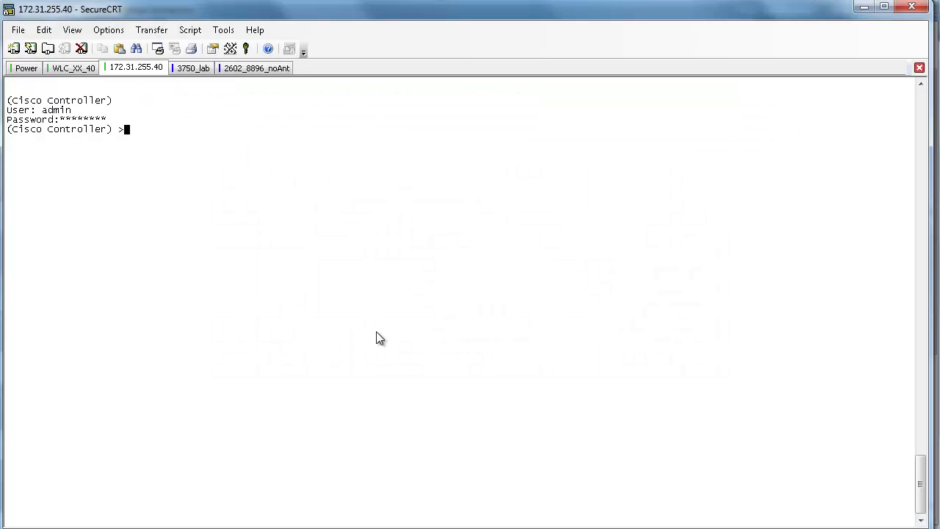
{"action": "type", "text": "debug aaa ldap enable"}
{"action": "key", "text": "Return"}
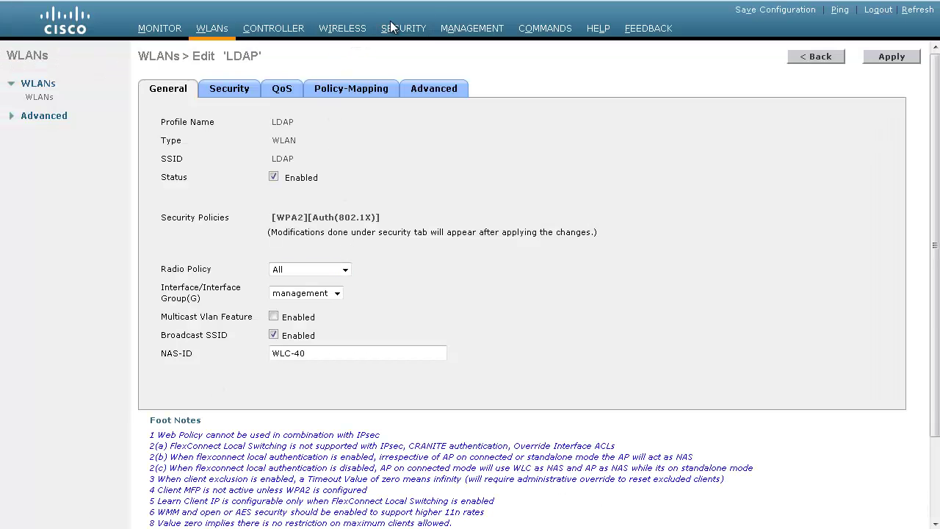
Open LDAP server 1 (172.31.255.155) for editing and review its bind type, still Anonymous
{"action": "left_click", "coordinate": [391, 27]}
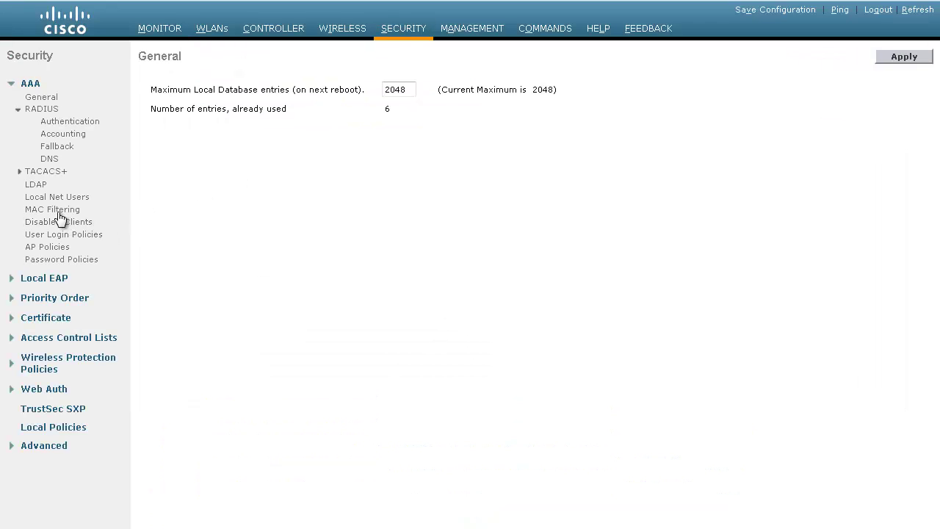
{"action": "left_click", "coordinate": [37, 186]}
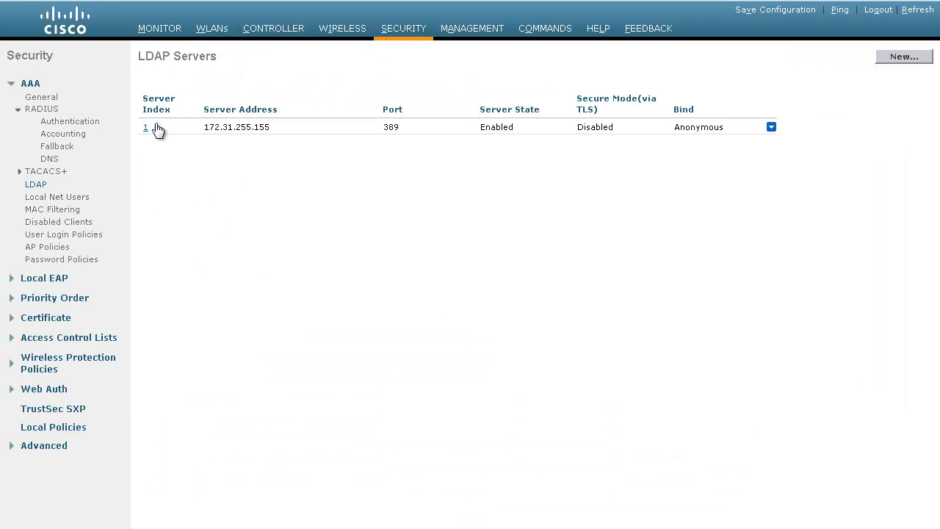
{"action": "left_click", "coordinate": [146, 128]}
{"action": "left_click", "coordinate": [345, 147]}
{"action": "left_click", "coordinate": [345, 147]}
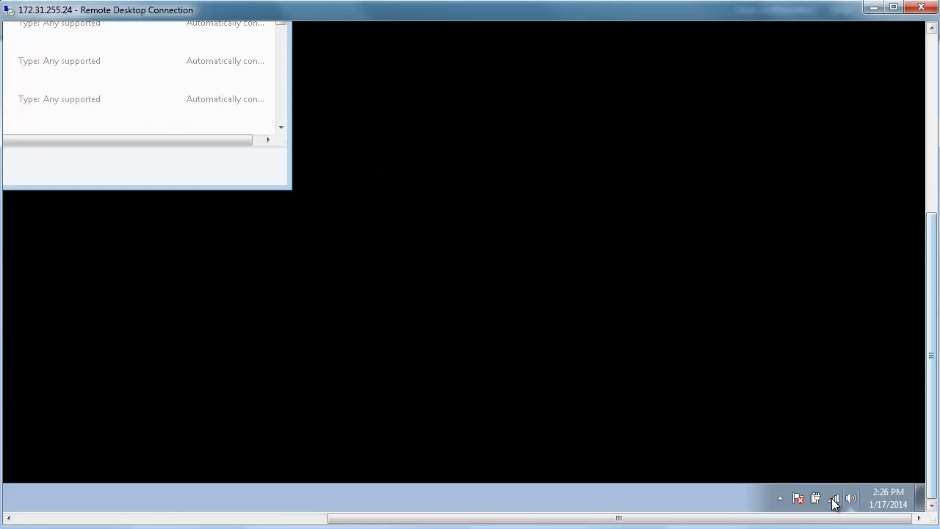
Connect to the LDAP wireless network and submit the test user's PEAP username and password
{"action": "left_click", "coordinate": [834, 499]}
{"action": "left_click", "coordinate": [827, 342]}
{"action": "left_click", "coordinate": [878, 363]}
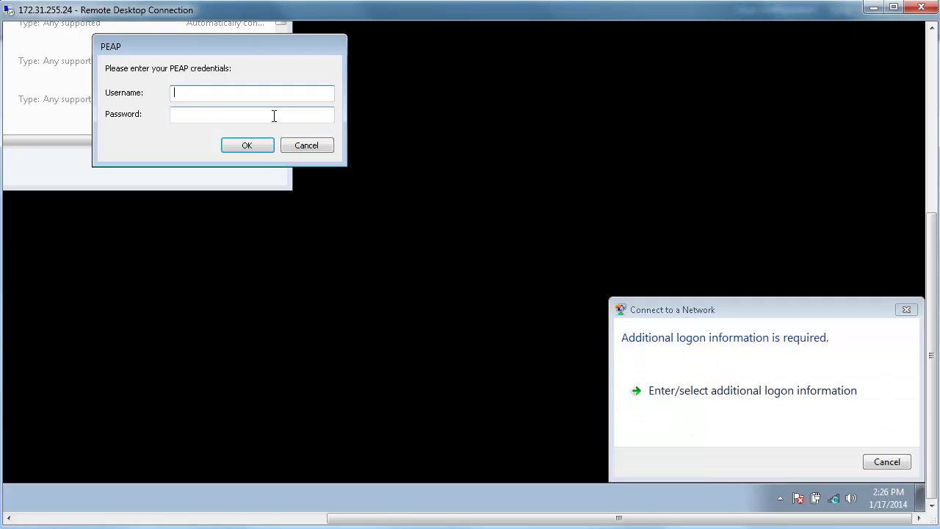
{"action": "type", "text": "cisco2"}
{"action": "key", "text": "Tab"}
{"action": "type", "text": "cisco"}
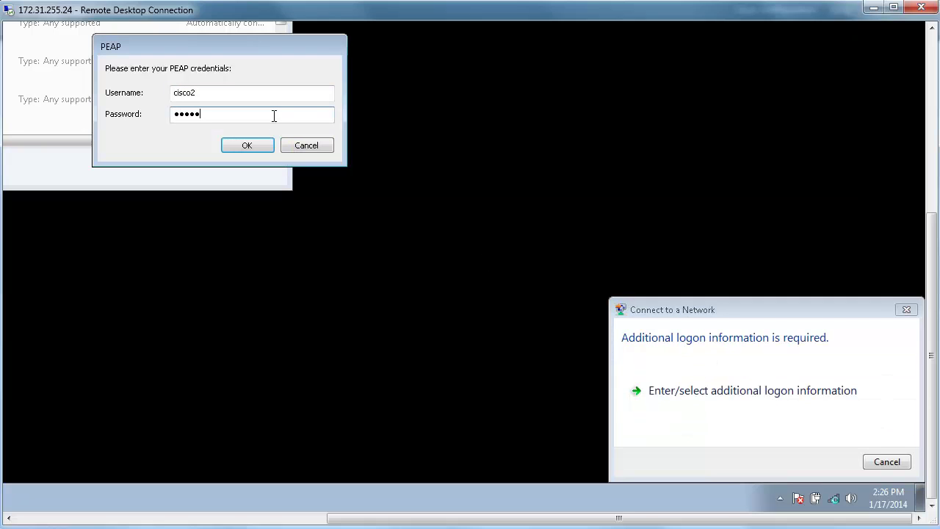
{"action": "key", "text": "Return"}
Re-enter the PEAP credentials and switch to the controller's LDAP debug log
{"action": "type", "text": "cisco2"}
{"action": "key", "text": "Tab"}
{"action": "type", "text": "cisco"}
{"action": "key", "text": "Return"}
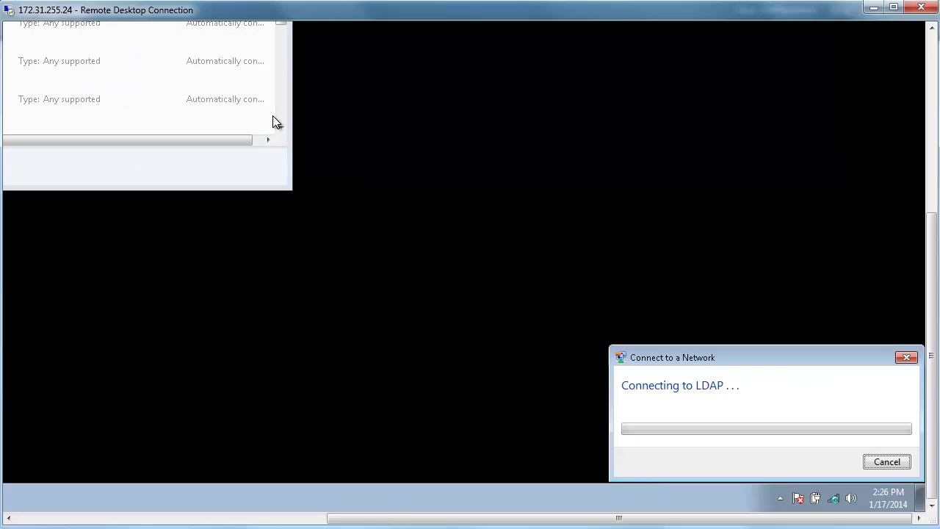
{"action": "key", "text": "alt+Tab"}
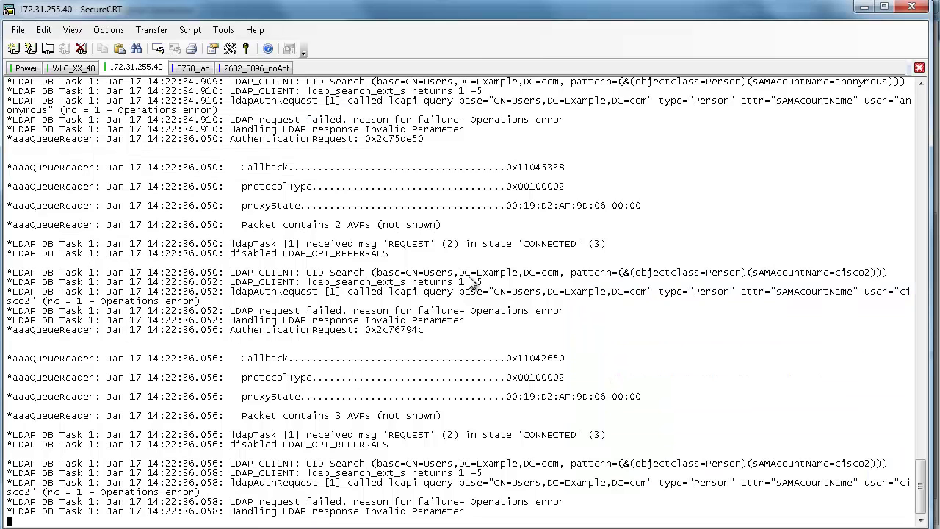
{"action": "left_click_drag", "start_coordinate": [470, 312], "coordinate": [580, 331]}
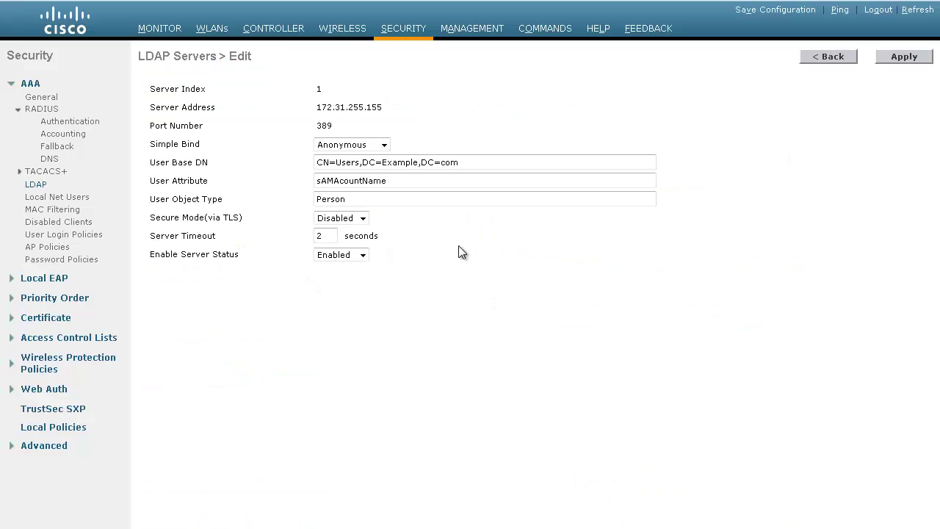
Set LDAP server 1's simple bind to Authenticated with bind DN CN=Administrator,CN=Users,DC=Example,DC=com
{"action": "left_click", "coordinate": [352, 145]}
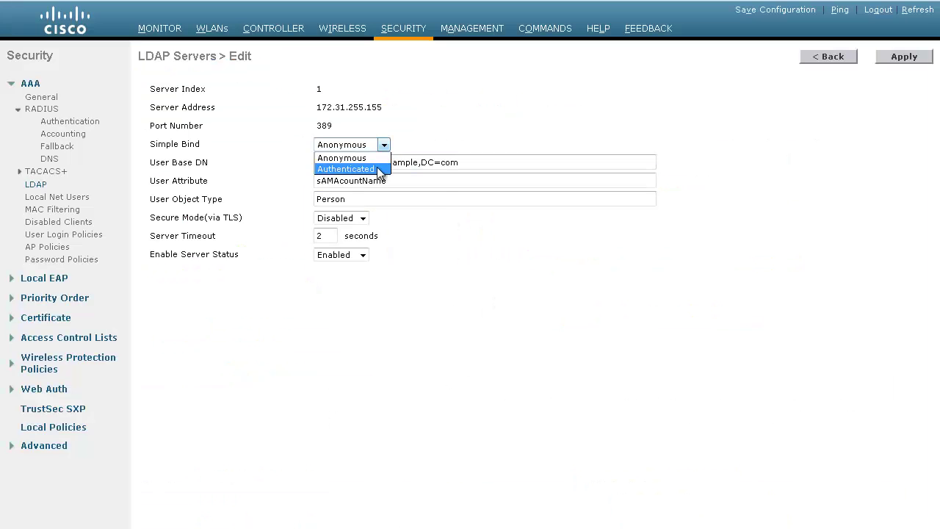
{"action": "left_click", "coordinate": [339, 170]}
{"action": "left_click", "coordinate": [386, 164]}
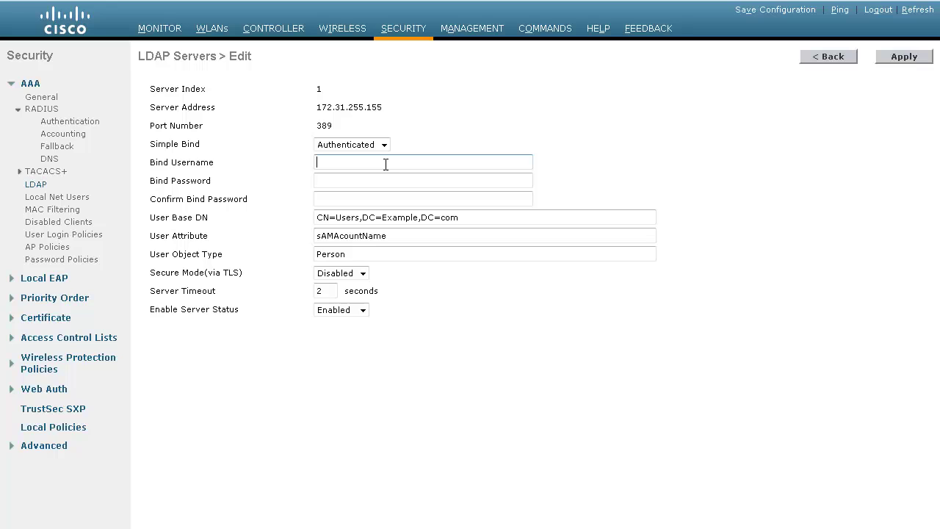
{"action": "key", "text": "ctrl+v"}
Fill in the bind password and its confirmation, then apply the LDAP server changes
{"action": "left_click", "coordinate": [394, 177]}
{"action": "left_click", "coordinate": [332, 220]}
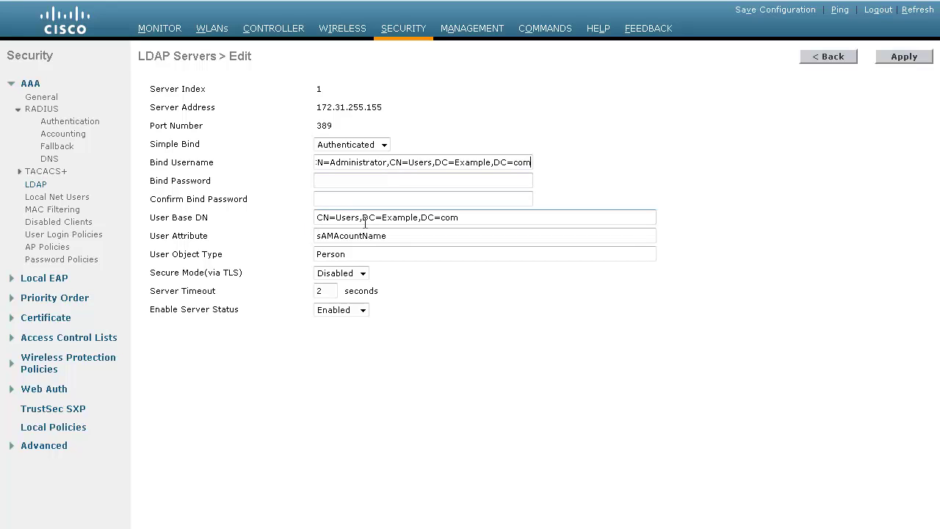
{"action": "left_click", "coordinate": [403, 166]}
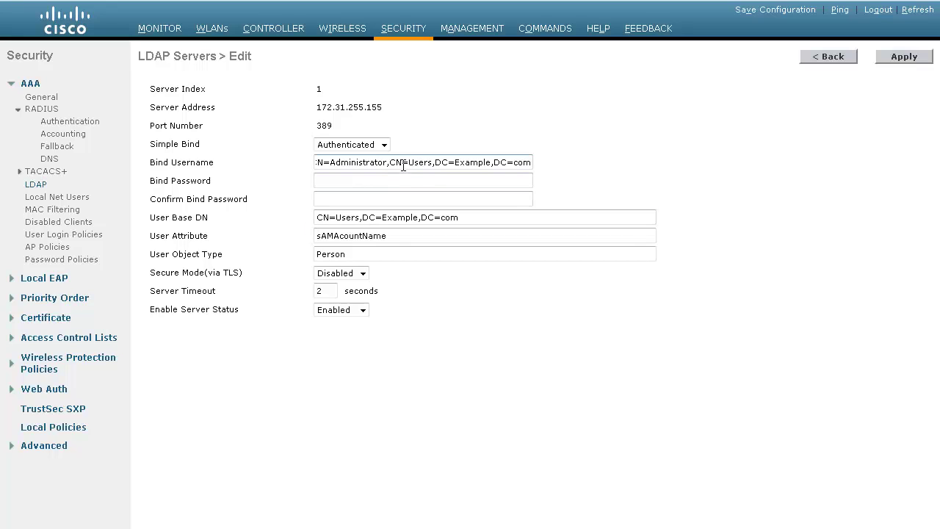
{"action": "left_click", "coordinate": [496, 180]}
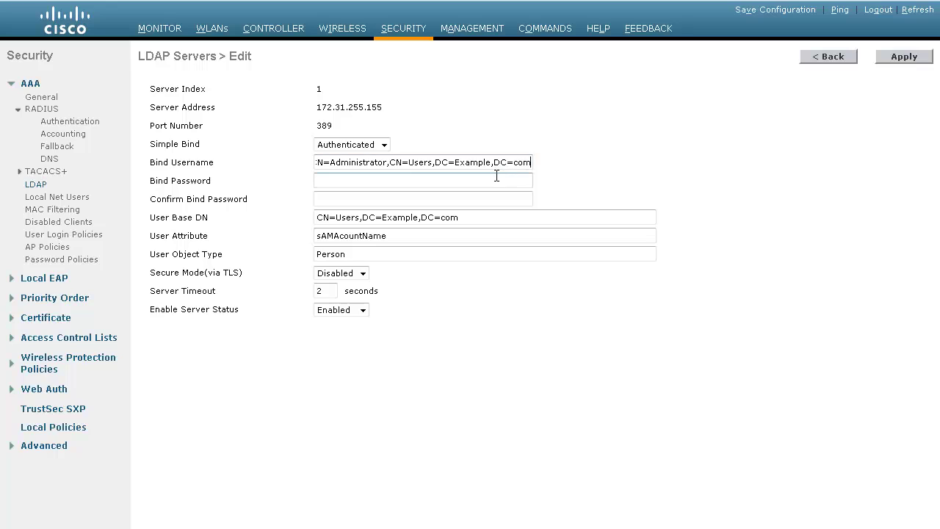
{"action": "left_click", "coordinate": [421, 211]}
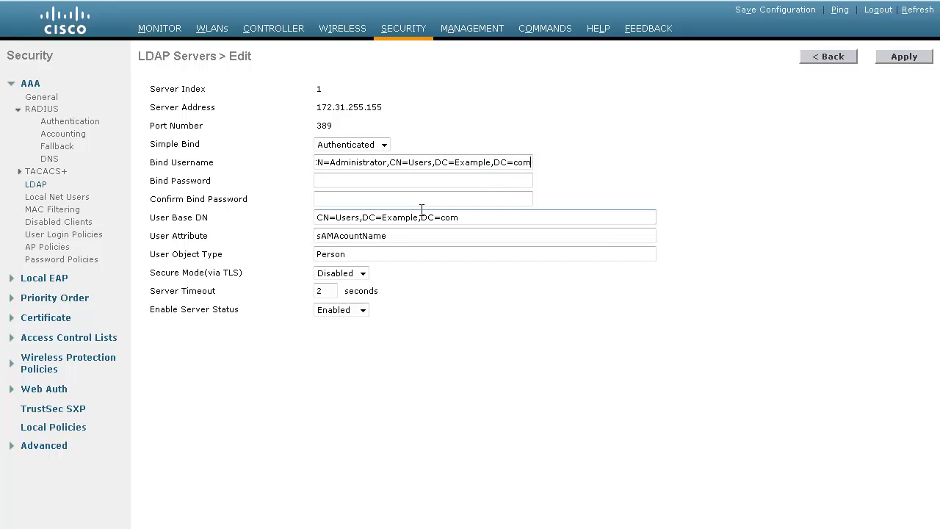
{"action": "left_click", "coordinate": [399, 183]}
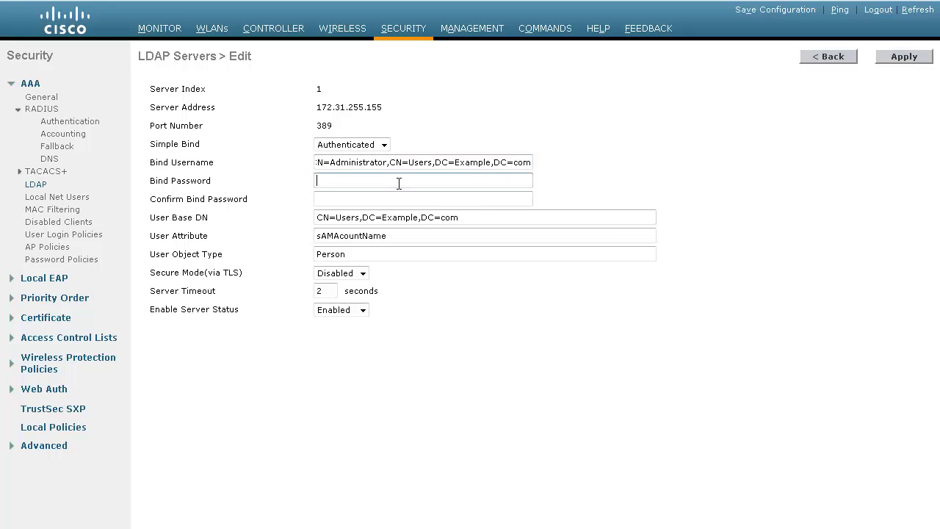
{"action": "key", "text": "ctrl+v"}
{"action": "key", "text": "Tab"}
{"action": "key", "text": "ctrl+v"}
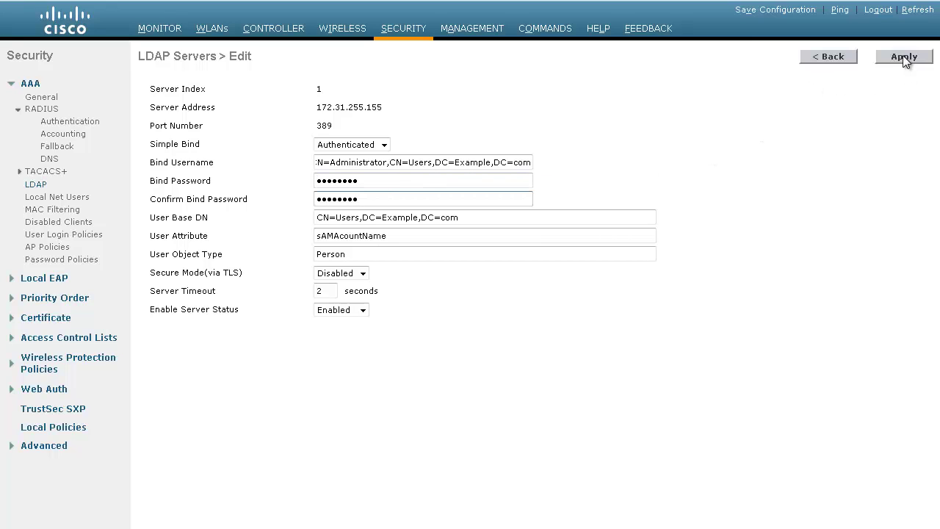
{"action": "left_click", "coordinate": [904, 58]}
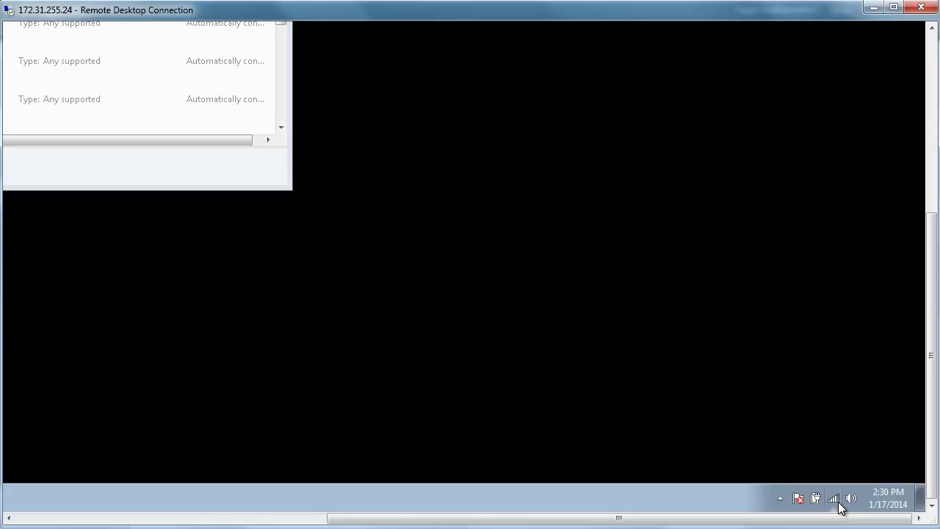
Connect to the LDAP wireless network with the PEAP username and password, confirming it shows connected
{"action": "left_click", "coordinate": [833, 499]}
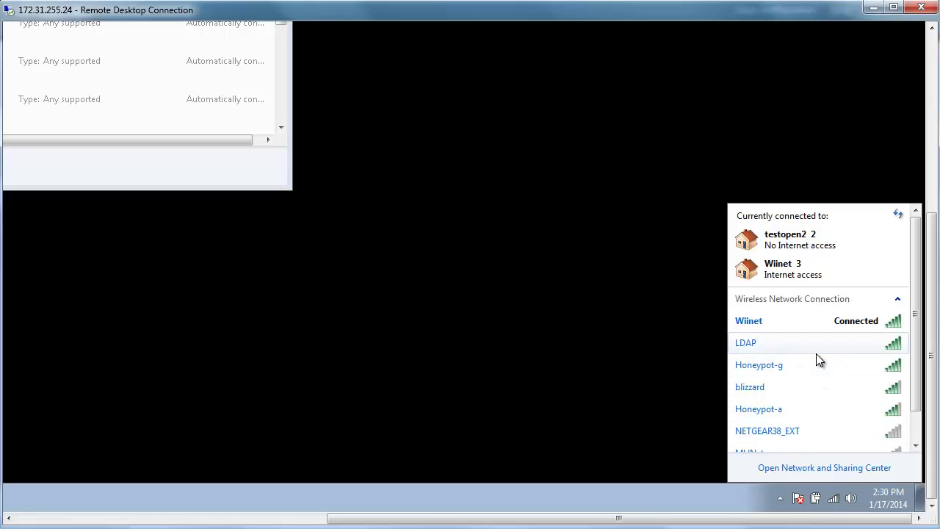
{"action": "left_click", "coordinate": [816, 353]}
{"action": "left_click", "coordinate": [858, 362]}
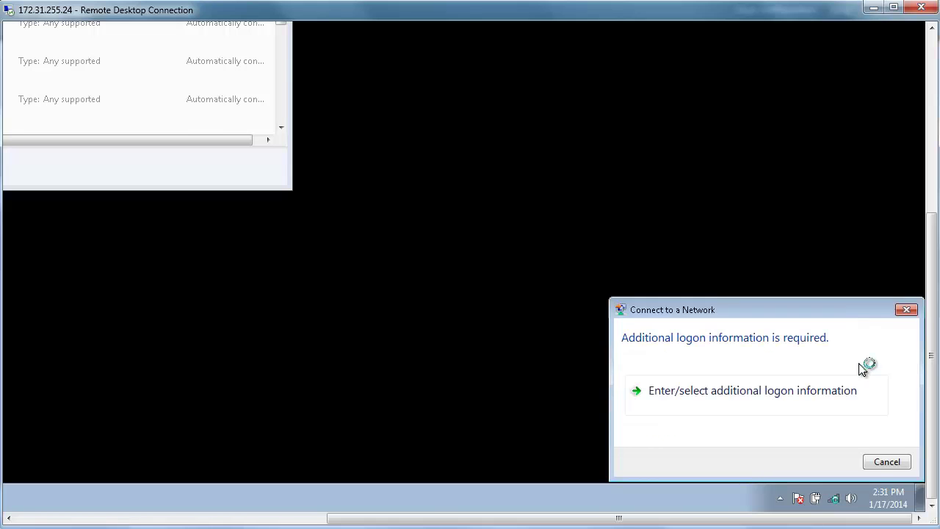
{"action": "left_click", "coordinate": [860, 367]}
{"action": "type", "text": "cisco"}
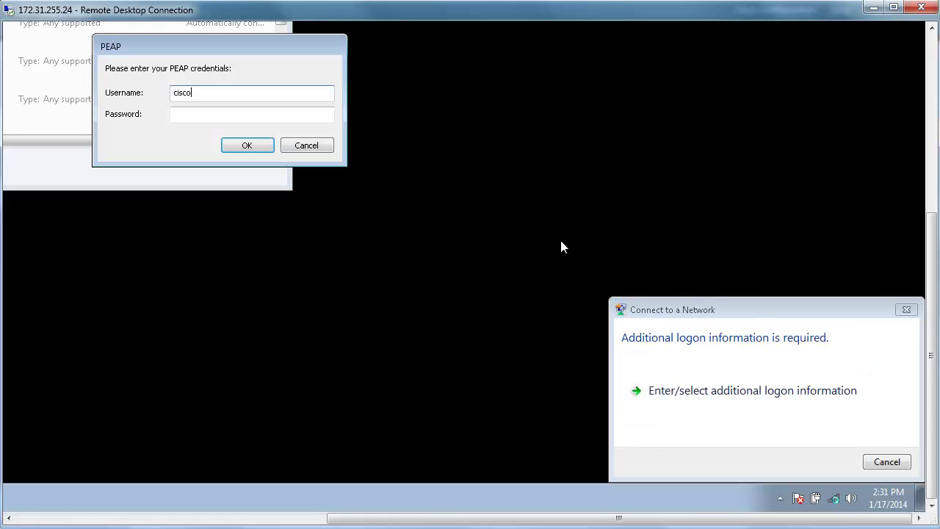
{"action": "key", "text": "Tab"}
{"action": "type", "text": "cisco1"}
{"action": "key", "text": "Return"}
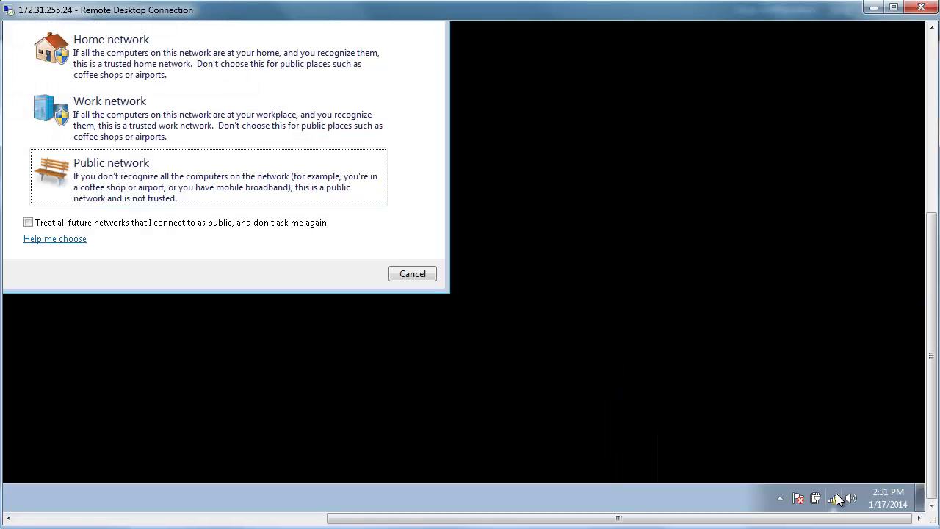
{"action": "left_click", "coordinate": [836, 497]}
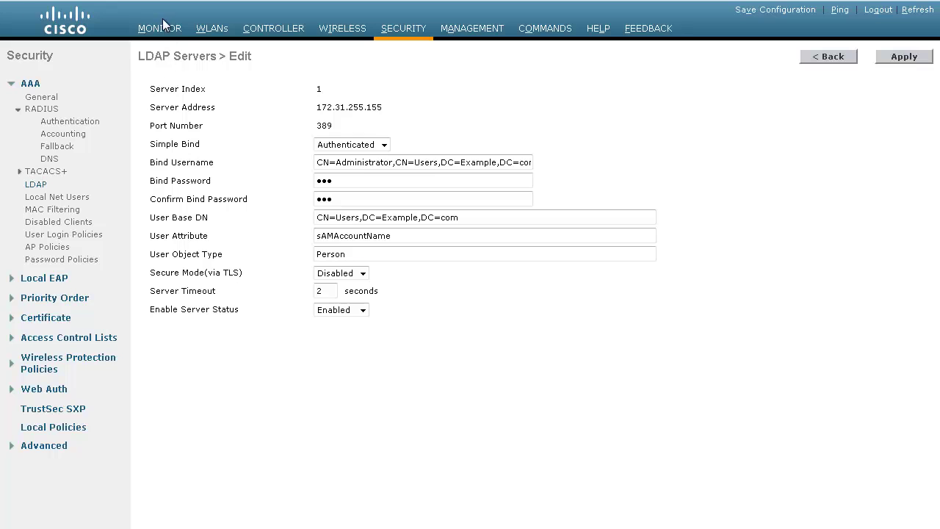
Check the controller's Clients Detail list for the client associated on the LDAP WLAN
{"action": "left_click", "coordinate": [164, 27]}
{"action": "scroll", "coordinate": [319, 416], "scroll_direction": "down", "scroll_amount": 5}
{"action": "left_click", "coordinate": [373, 249]}
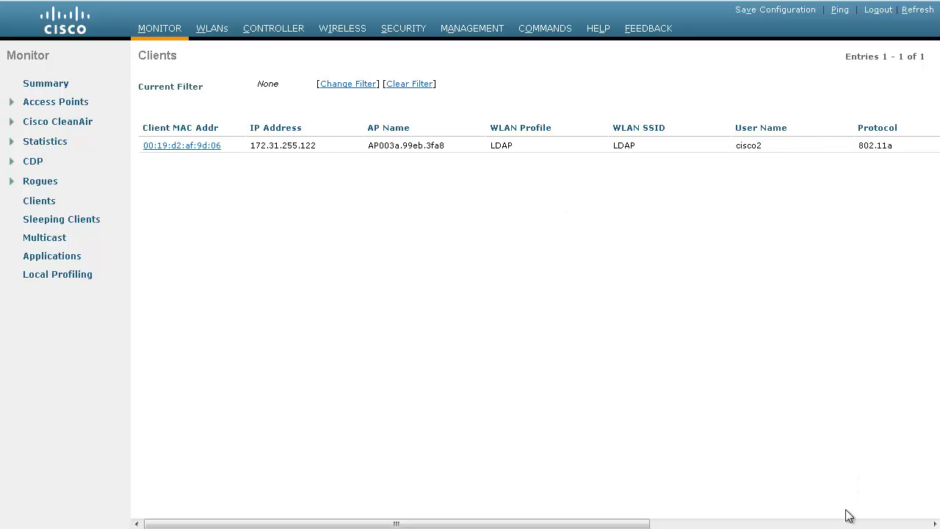
Reopen LDAP server 1's settings under Security > AAA > LDAP
{"action": "left_click", "coordinate": [409, 38]}
{"action": "left_click", "coordinate": [38, 185]}
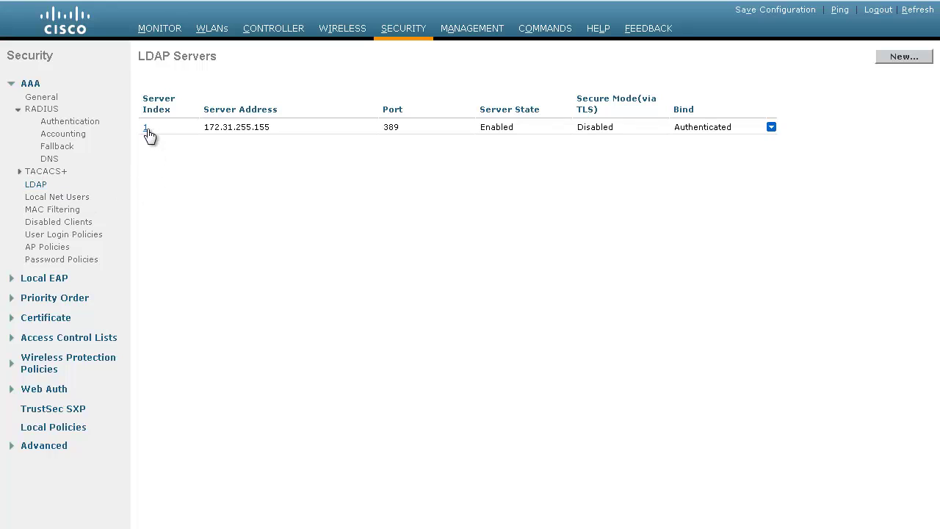
{"action": "left_click", "coordinate": [151, 128]}
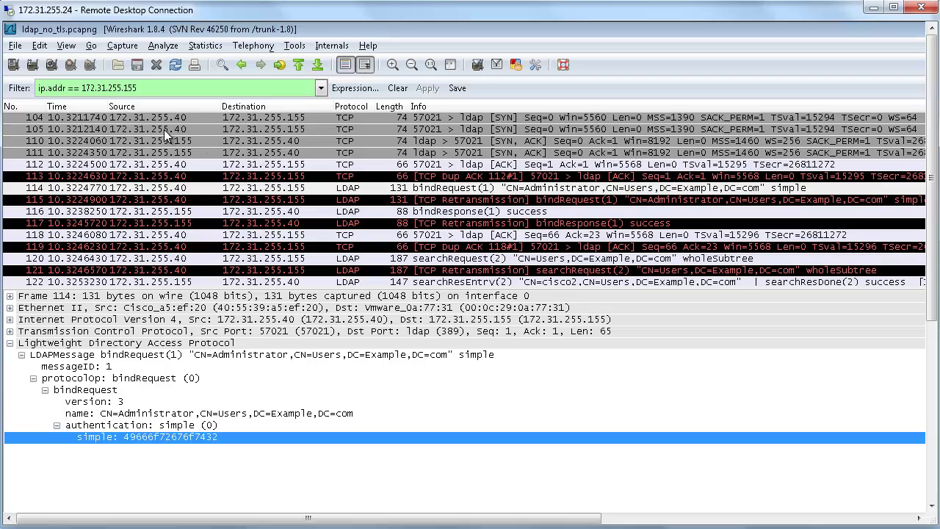
Inspect SYN packet 104 and bindRequest packet 114's simple authentication value in the bytes pane
{"action": "left_click", "coordinate": [143, 121]}
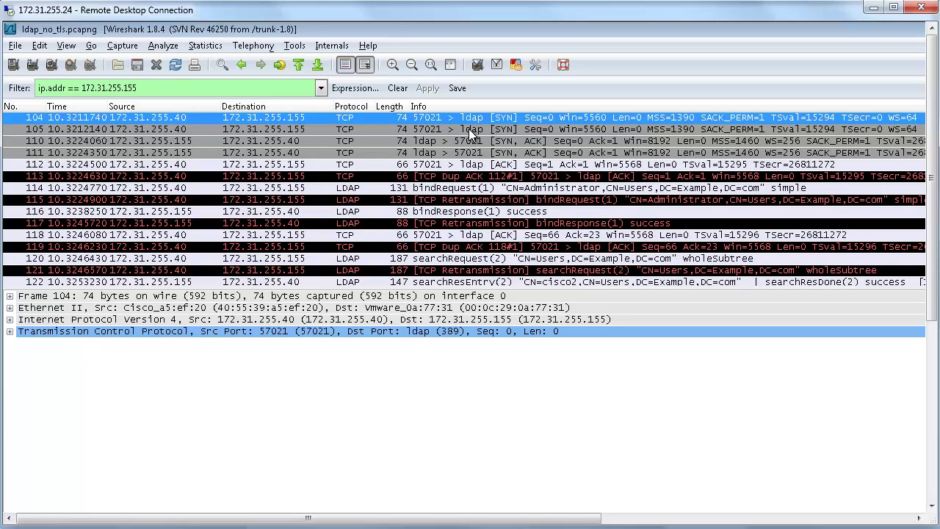
{"action": "left_click", "coordinate": [491, 187]}
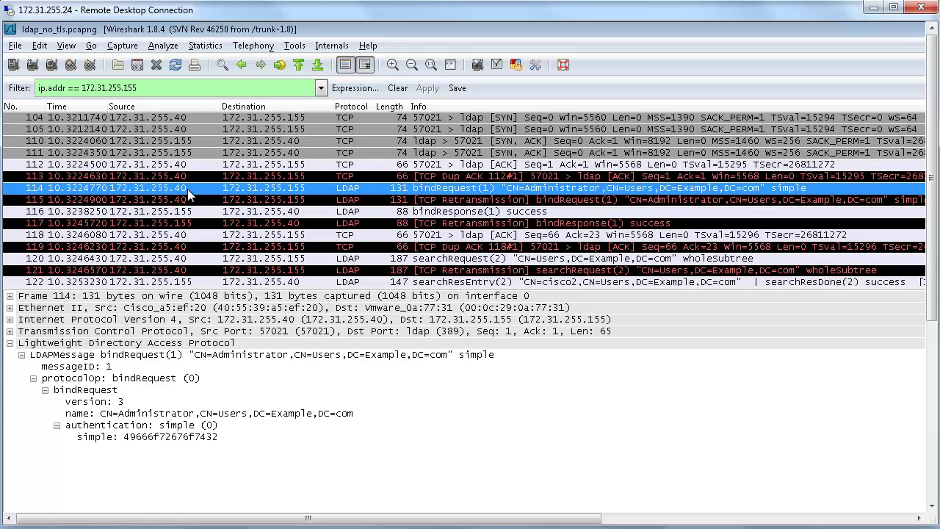
{"action": "left_click", "coordinate": [144, 436]}
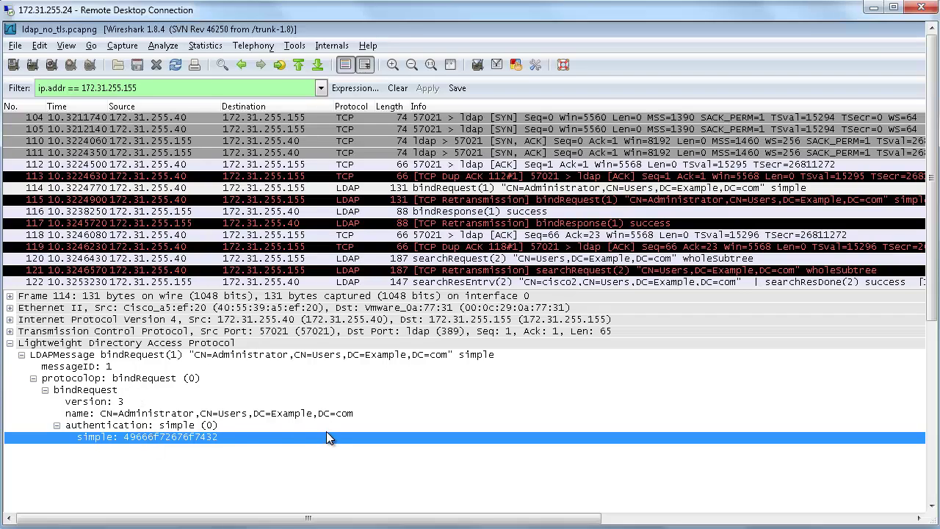
{"action": "left_click", "coordinate": [931, 490]}
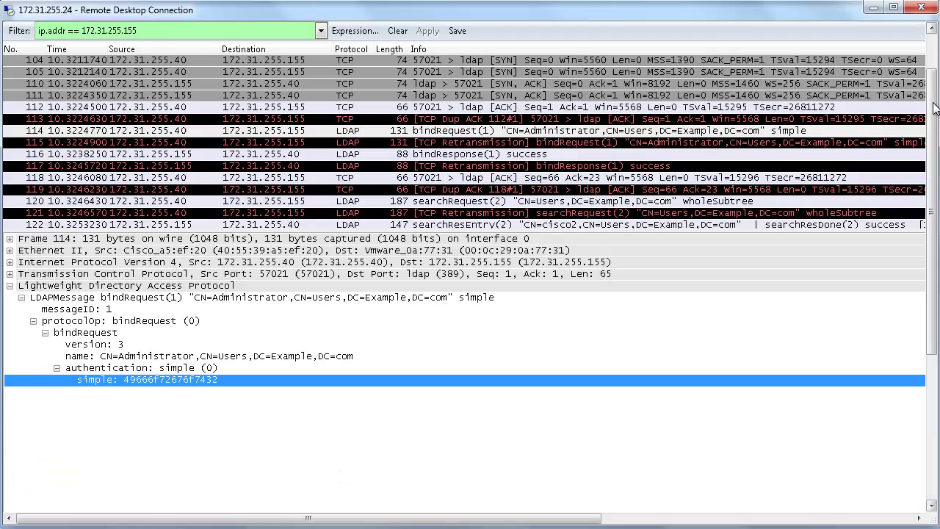
{"action": "left_click", "coordinate": [931, 130]}
{"action": "left_click", "coordinate": [935, 71]}
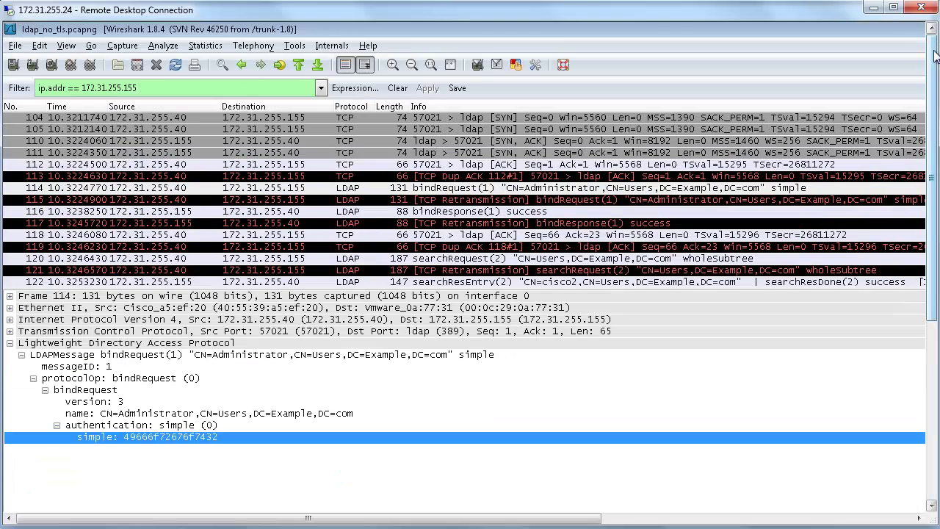
Inspect searchRequest 120 and the user's bindRequest 124, showing the password readable in the bytes pane
{"action": "left_click", "coordinate": [663, 258]}
{"action": "scroll", "coordinate": [664, 260], "scroll_direction": "down", "scroll_amount": 2}
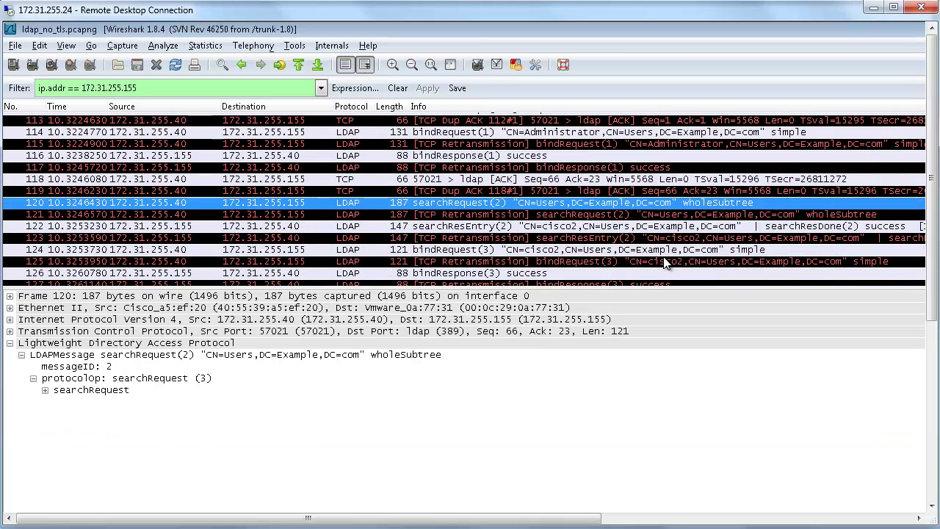
{"action": "left_click", "coordinate": [655, 250]}
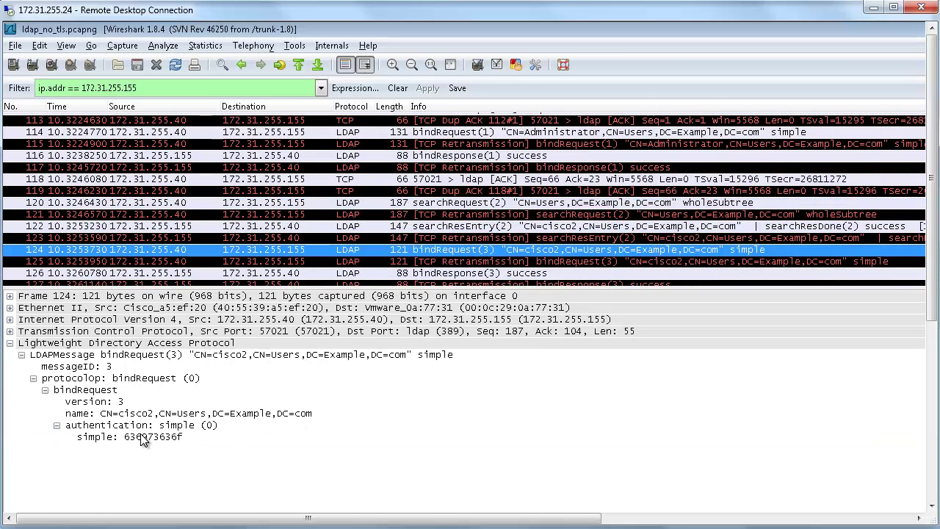
{"action": "left_click", "coordinate": [110, 439]}
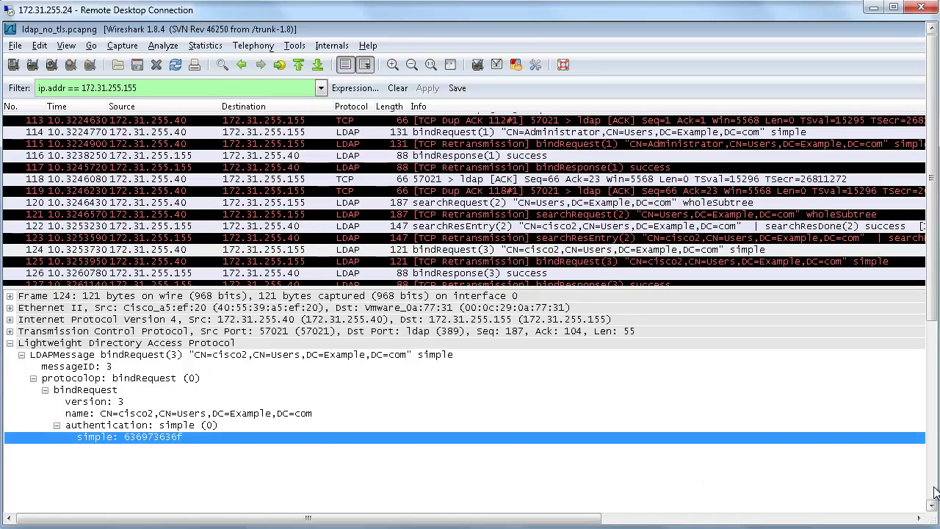
{"action": "left_click", "coordinate": [935, 491]}
{"action": "left_click", "coordinate": [935, 491]}
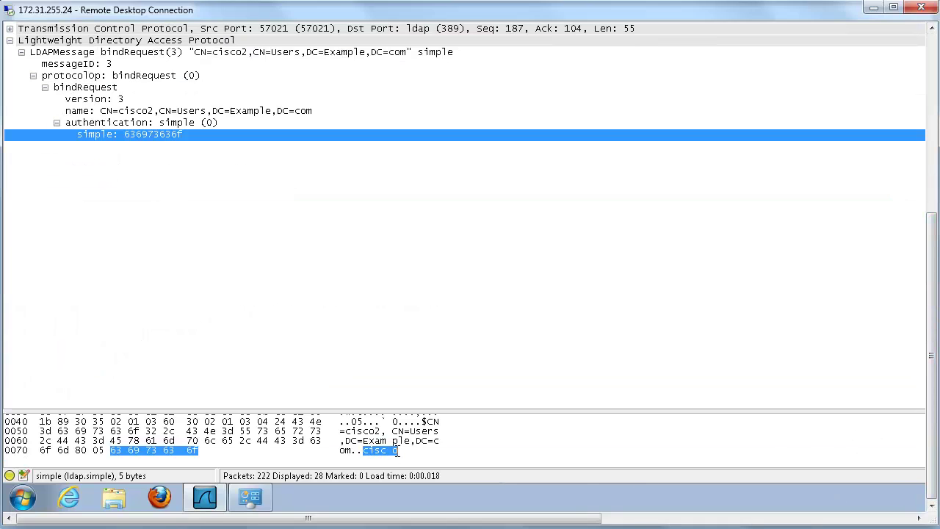
{"action": "left_click", "coordinate": [935, 89]}
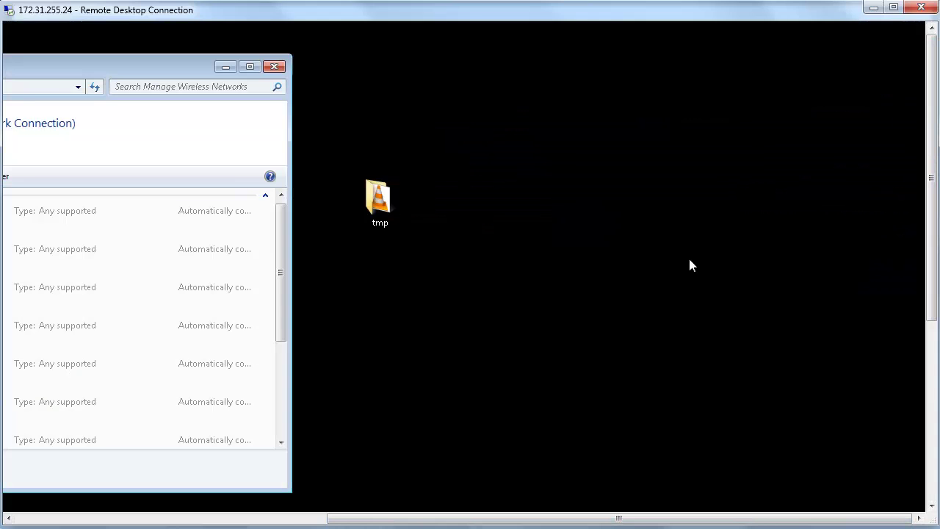
Set Secure Mode (via TLS) to Enabled for LDAP server 1 at 172.31.255.155
{"action": "left_click", "coordinate": [273, 519]}
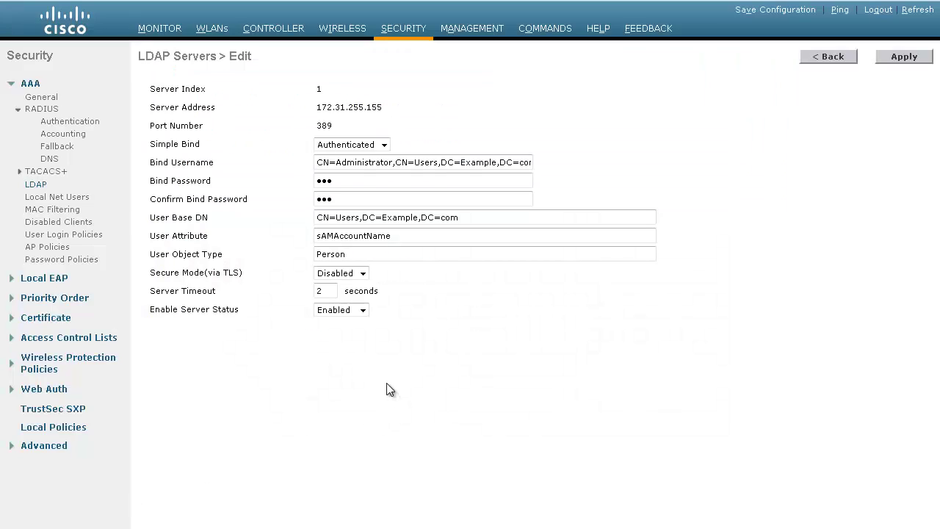
{"action": "left_click_drag", "start_coordinate": [214, 274], "coordinate": [200, 273]}
{"action": "left_click", "coordinate": [363, 274]}
{"action": "left_click", "coordinate": [358, 298]}
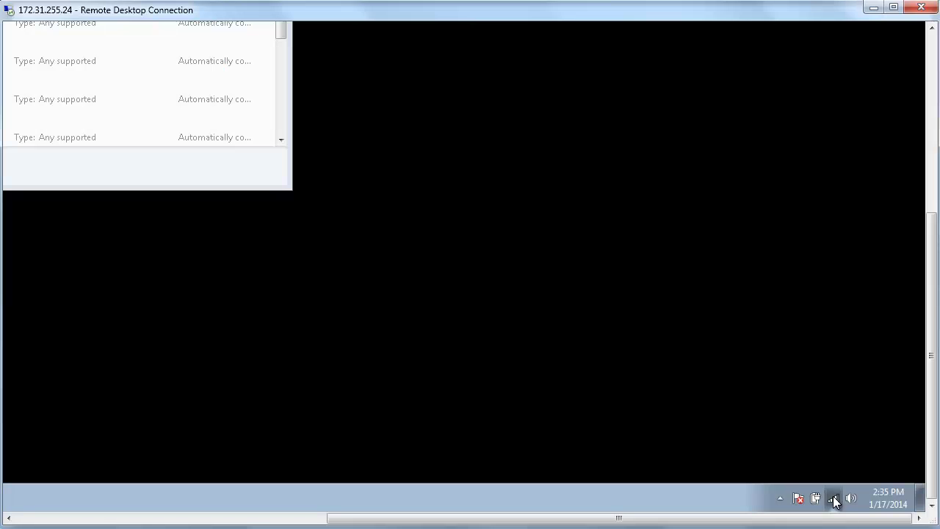
Join the LDAP wireless network with the test user's PEAP credentials and check the connection status
{"action": "left_click", "coordinate": [833, 499]}
{"action": "left_click", "coordinate": [813, 343]}
{"action": "left_click", "coordinate": [857, 365]}
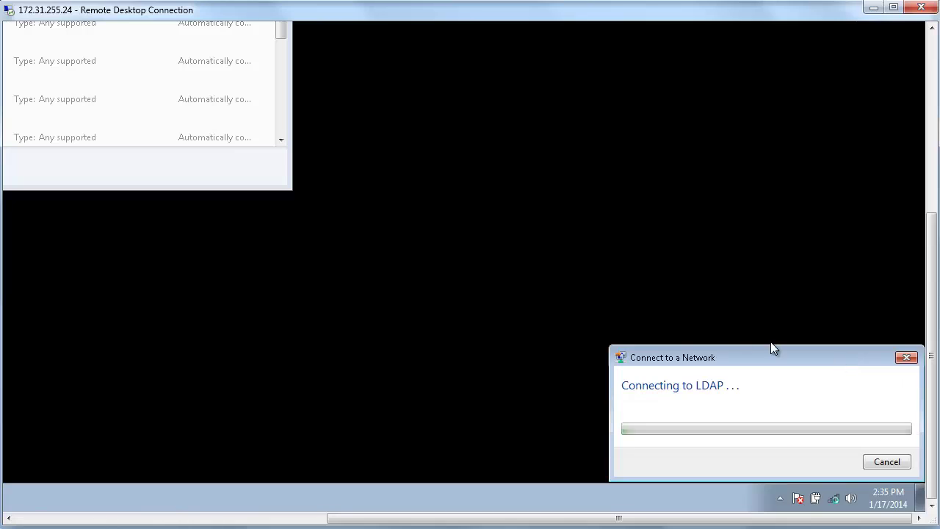
{"action": "type", "text": "test2"}
{"action": "key", "text": "Tab"}
{"action": "type", "text": "test2"}
{"action": "key", "text": "Return"}
{"action": "left_click", "coordinate": [834, 500]}
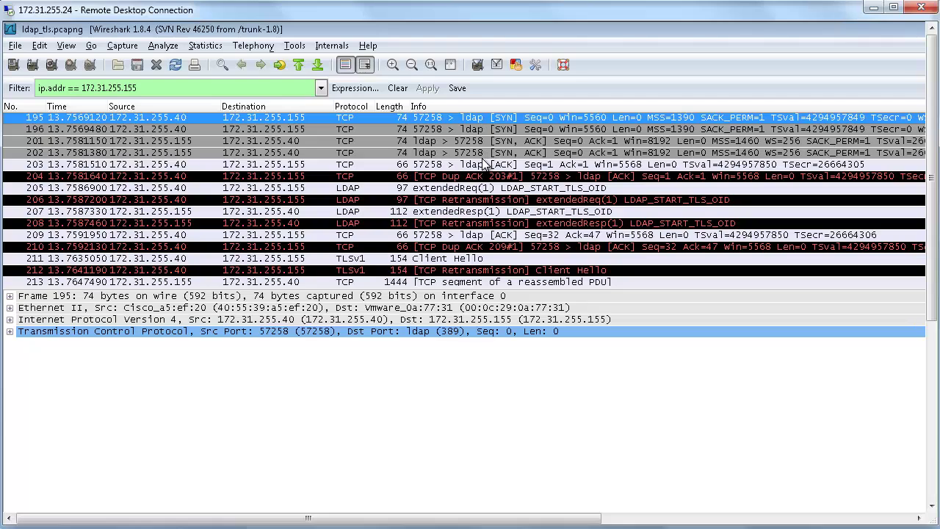
Inspect the StartTLS extended request 205, response 207 and retransmitted response 208
{"action": "left_click", "coordinate": [508, 189]}
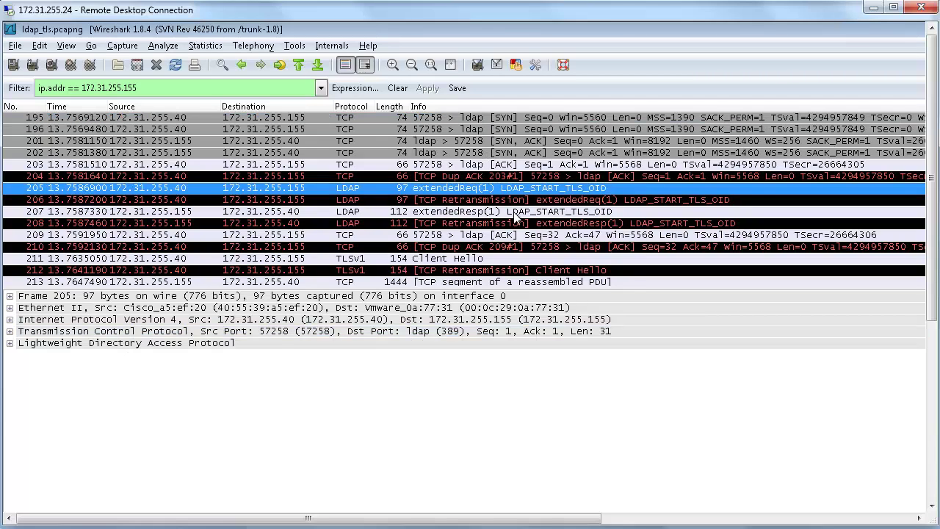
{"action": "left_click", "coordinate": [515, 213]}
{"action": "left_click", "coordinate": [517, 228]}
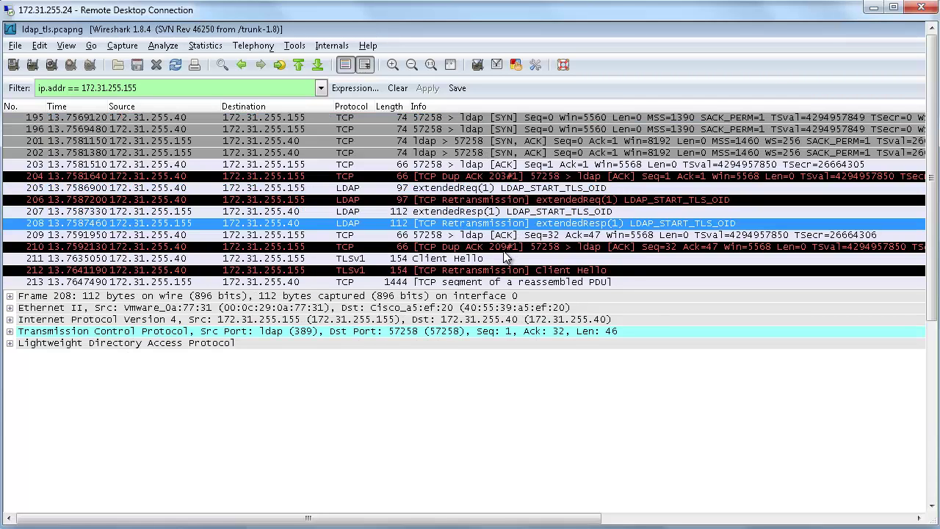
Review encrypted Application Data packets 227 and 235 and closing packet 240, then switch to SecureCRT
{"action": "scroll", "coordinate": [504, 255], "scroll_direction": "down", "scroll_amount": 2}
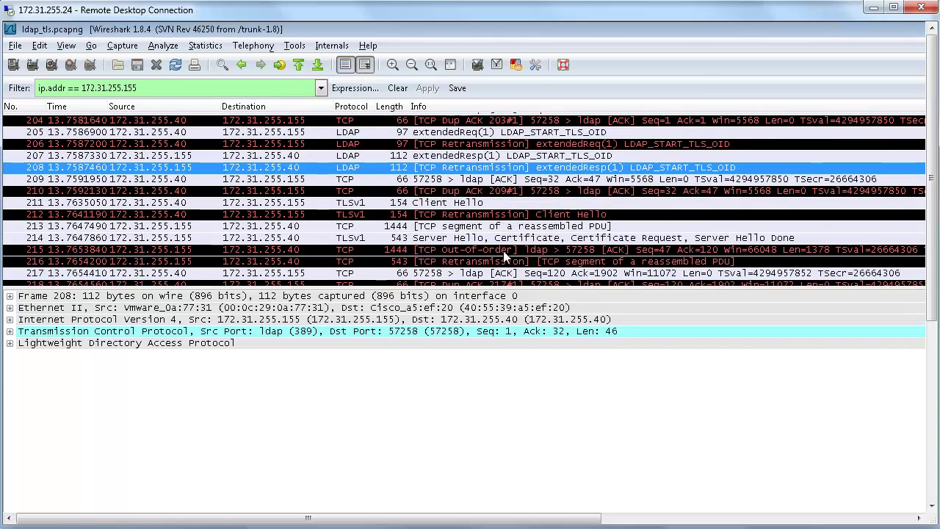
{"action": "scroll", "coordinate": [503, 255], "scroll_direction": "down", "scroll_amount": 3}
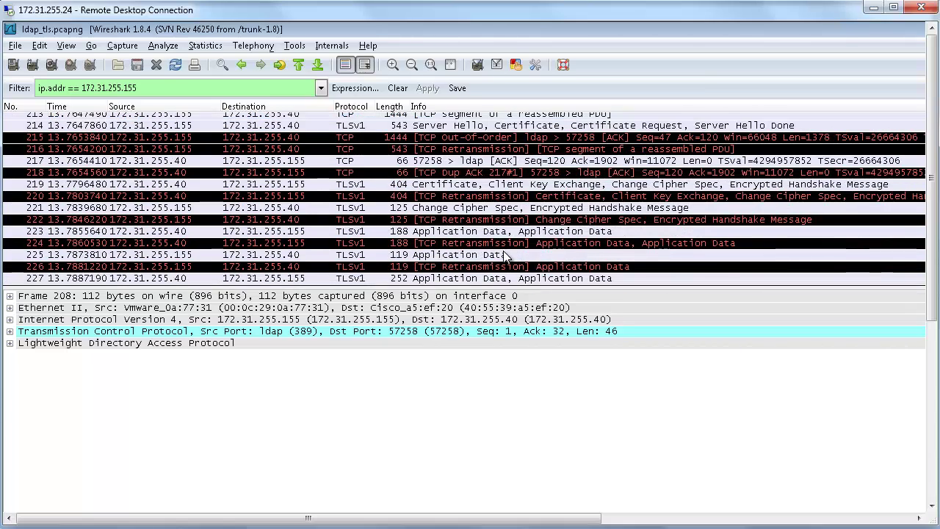
{"action": "left_click", "coordinate": [503, 251]}
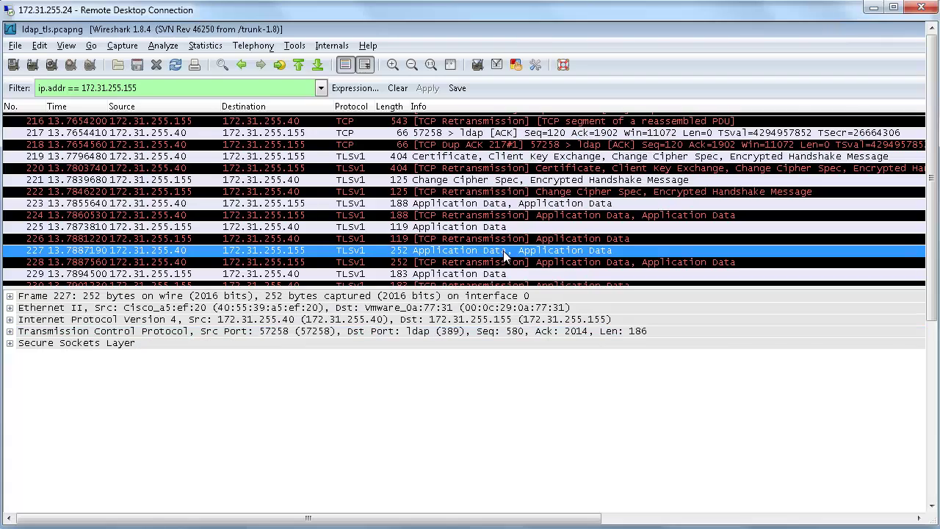
{"action": "scroll", "coordinate": [504, 253], "scroll_direction": "down", "scroll_amount": 3}
{"action": "scroll", "coordinate": [504, 256], "scroll_direction": "down", "scroll_amount": 3}
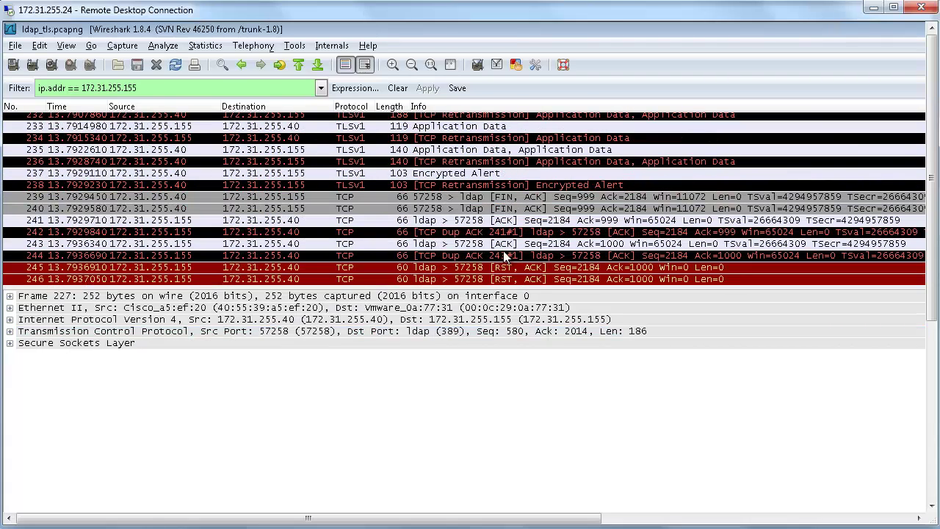
{"action": "left_click", "coordinate": [534, 208]}
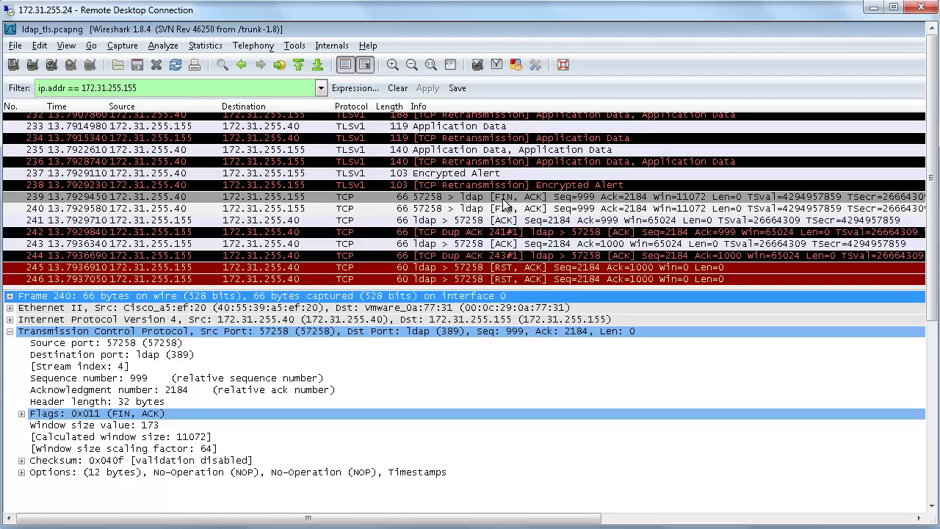
{"action": "left_click", "coordinate": [478, 150]}
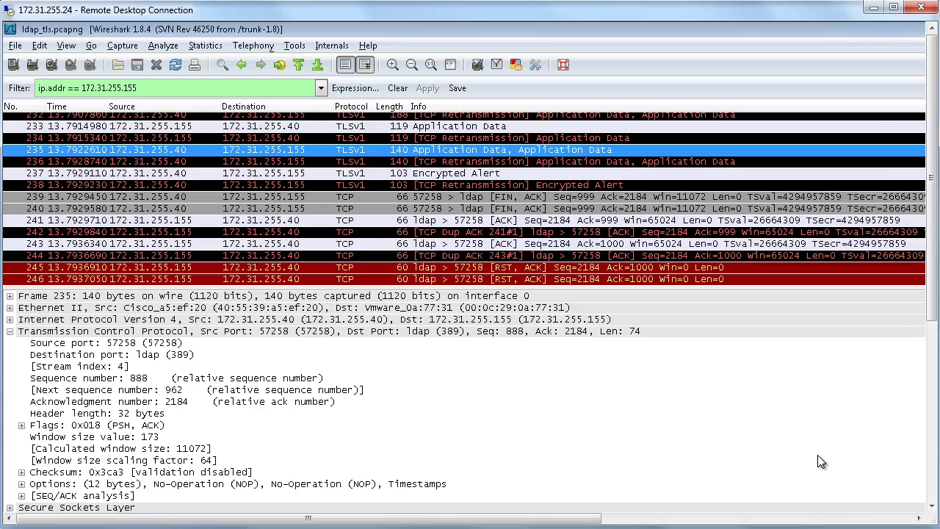
{"action": "key", "text": "alt+Tab"}
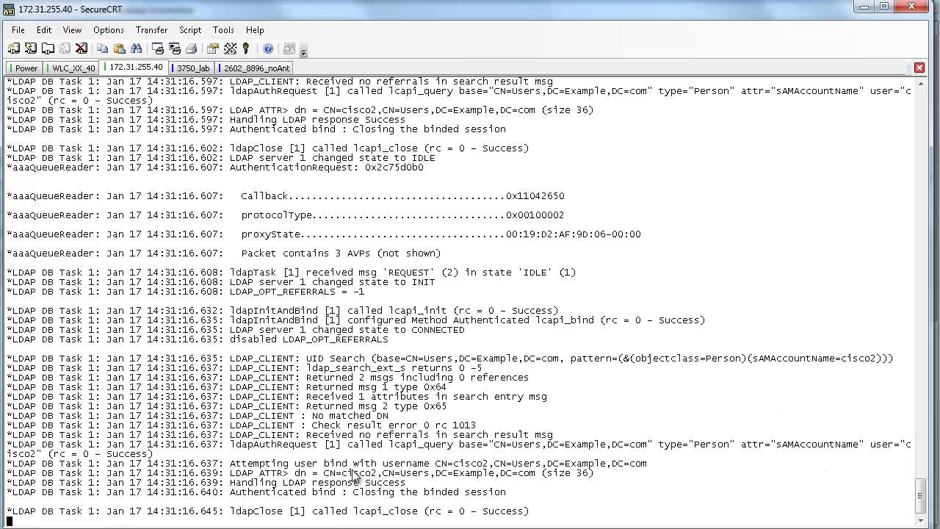
{"action": "left_click_drag", "start_coordinate": [324, 473], "coordinate": [608, 481]}
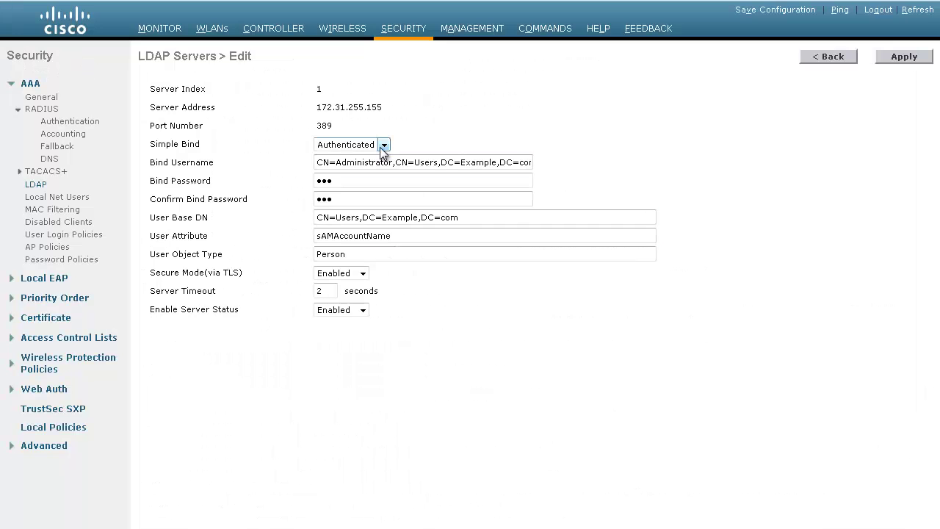
{"action": "left_click", "coordinate": [382, 146]}
{"action": "left_click", "coordinate": [381, 149]}
{"action": "left_click", "coordinate": [384, 147]}
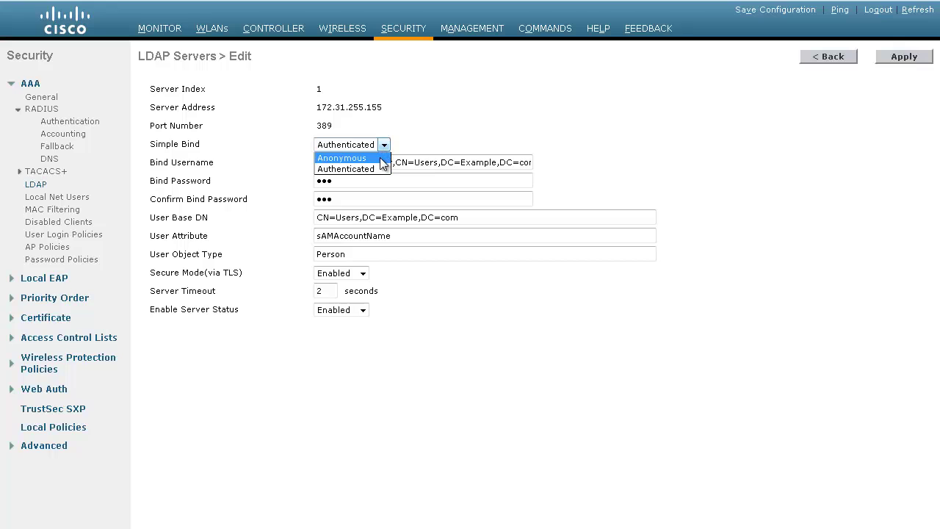
{"action": "left_click", "coordinate": [342, 158]}
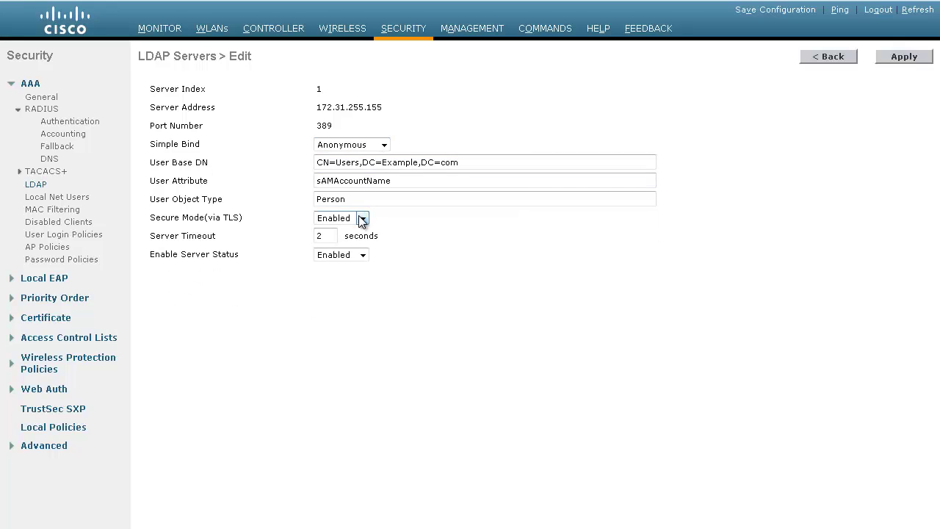
{"action": "left_click", "coordinate": [384, 145]}
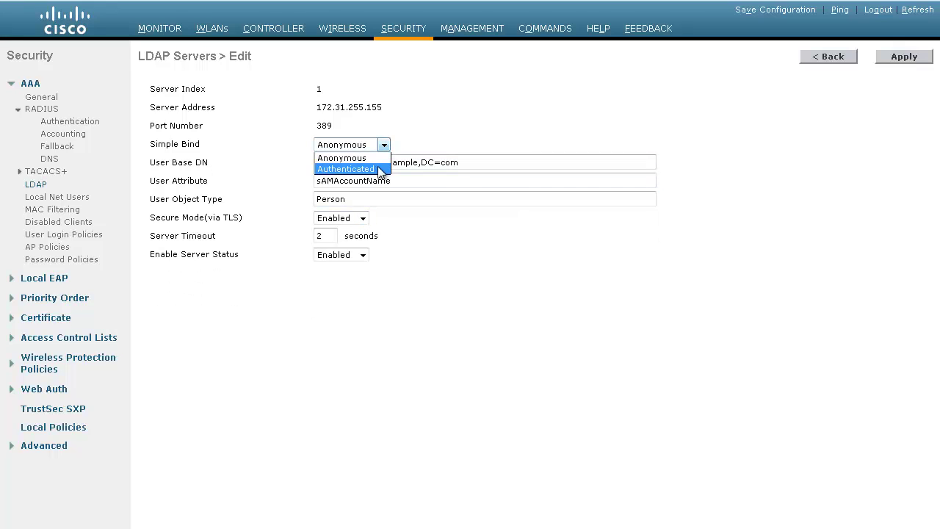
{"action": "left_click", "coordinate": [346, 169]}
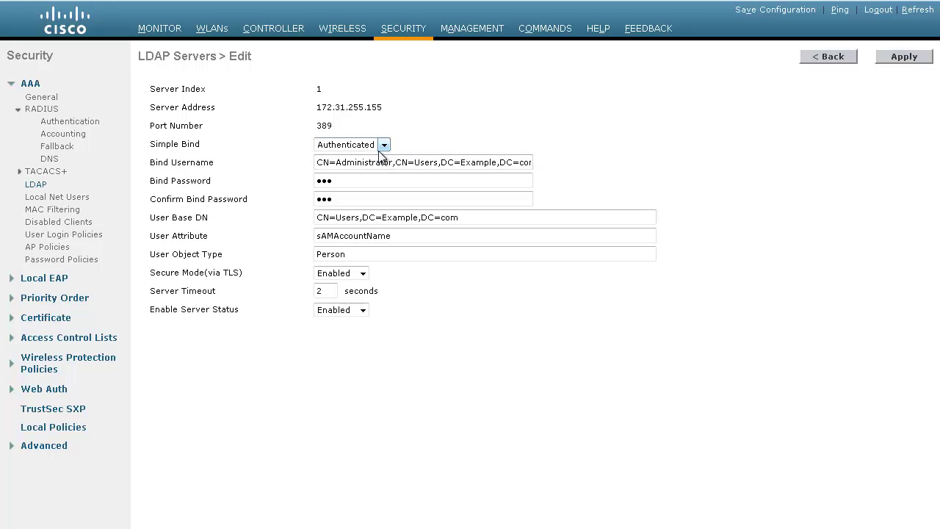